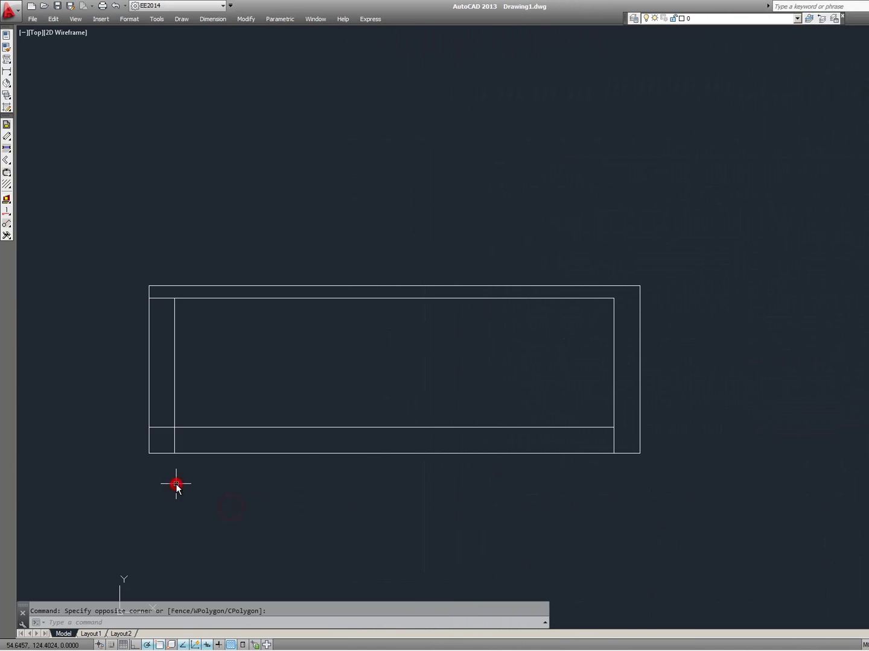
Select all the lines of the nested rectangle and bring up their Properties palette (Ctrl+1).
click(182, 477)
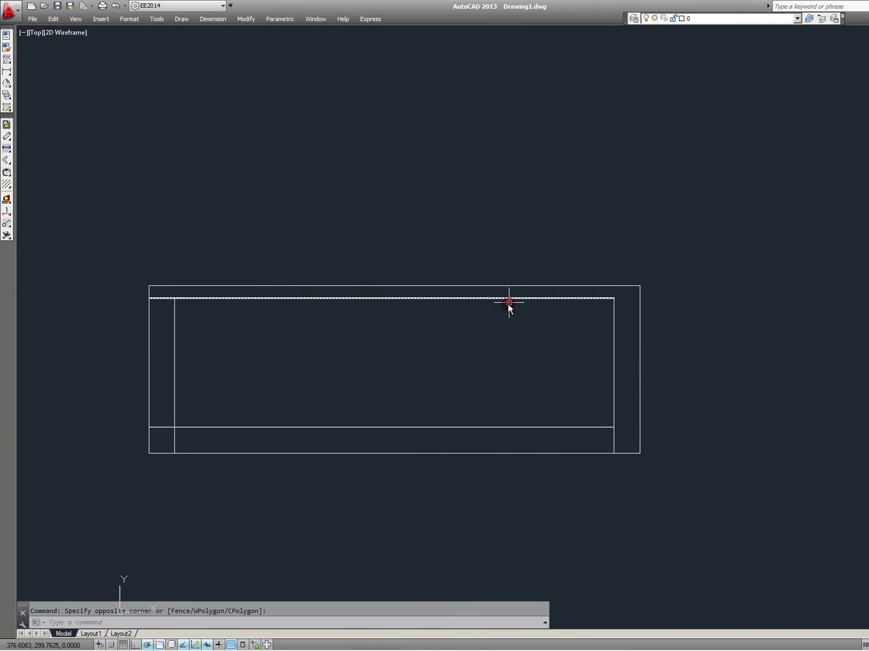
click(501, 330)
click(412, 242)
scroll(505, 327, down, 2)
key(Escape)
click(163, 231)
click(778, 413)
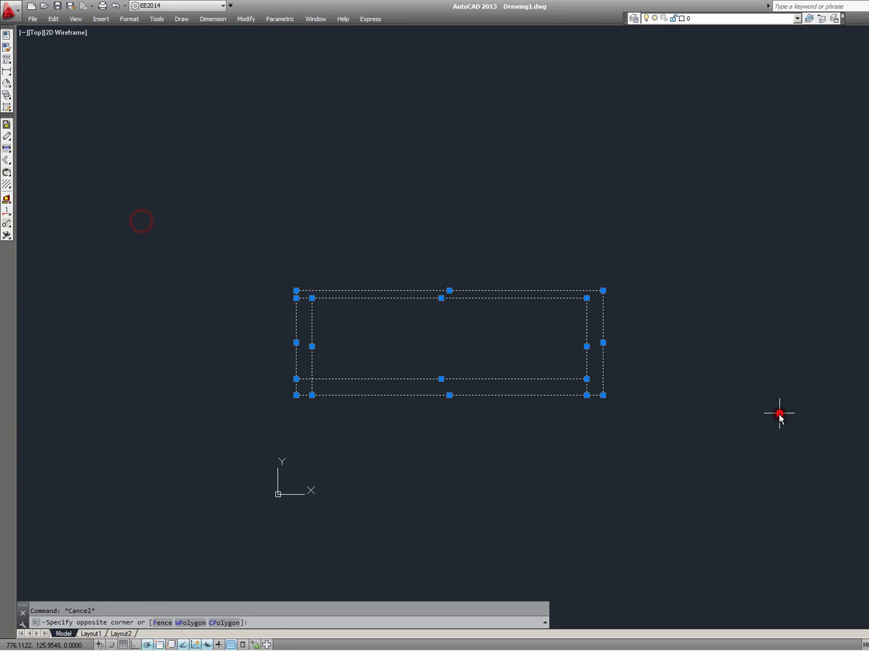
scroll(564, 374, up, 3)
scroll(445, 368, down, 2)
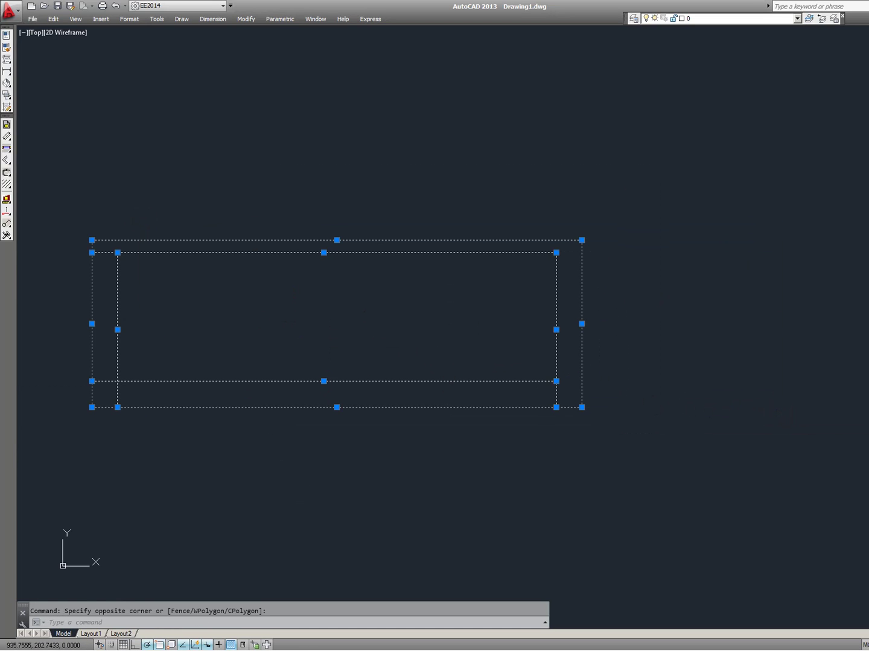
key(ctrl+1)
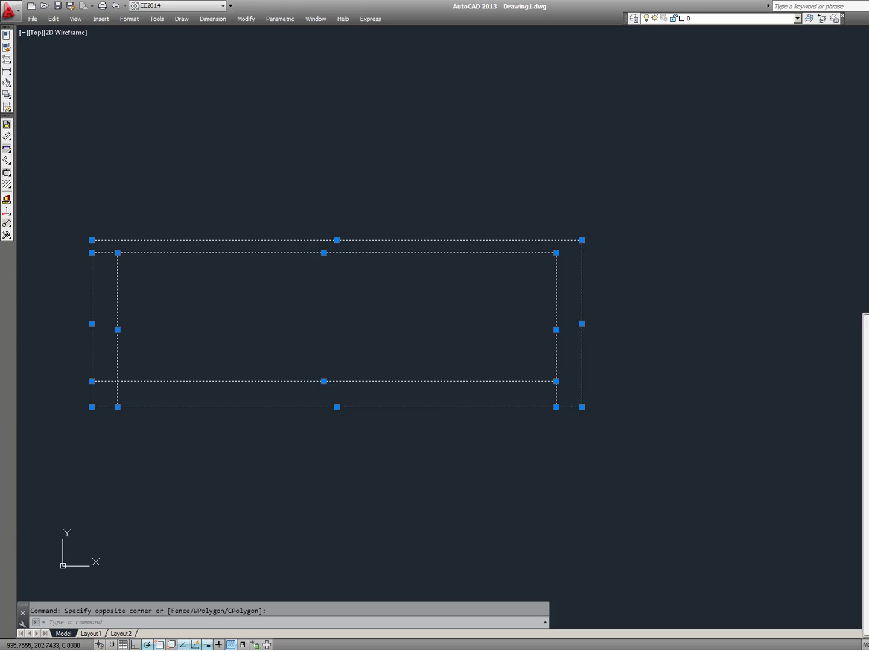
Turn off Auto-hide for the Properties palette and park it at the upper right of the drawing.
mouse_move(208, 248)
mouse_down()
mouse_move(173, 329)
mouse_move(161, 319)
mouse_up()
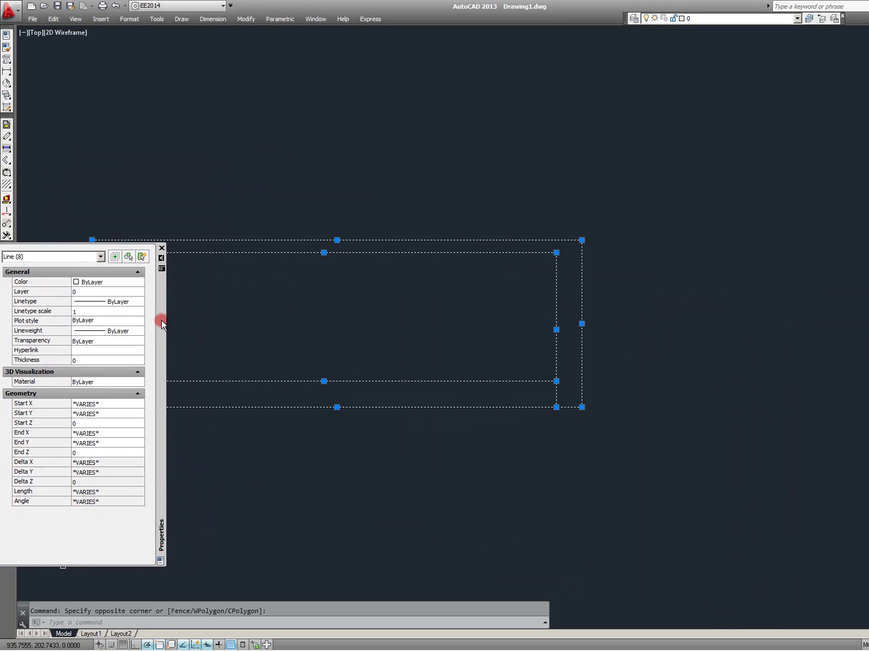
right_click(161, 329)
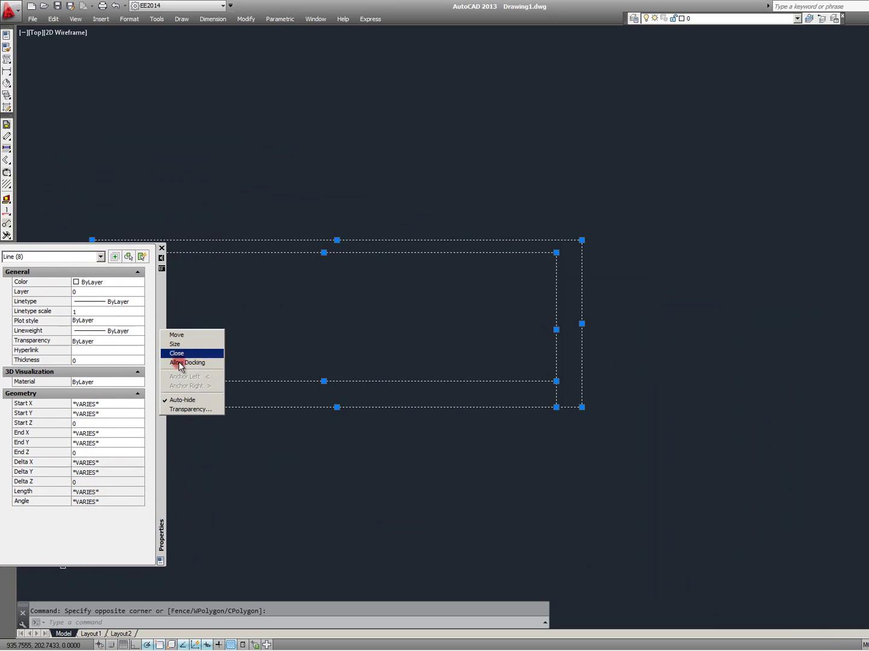
click(190, 400)
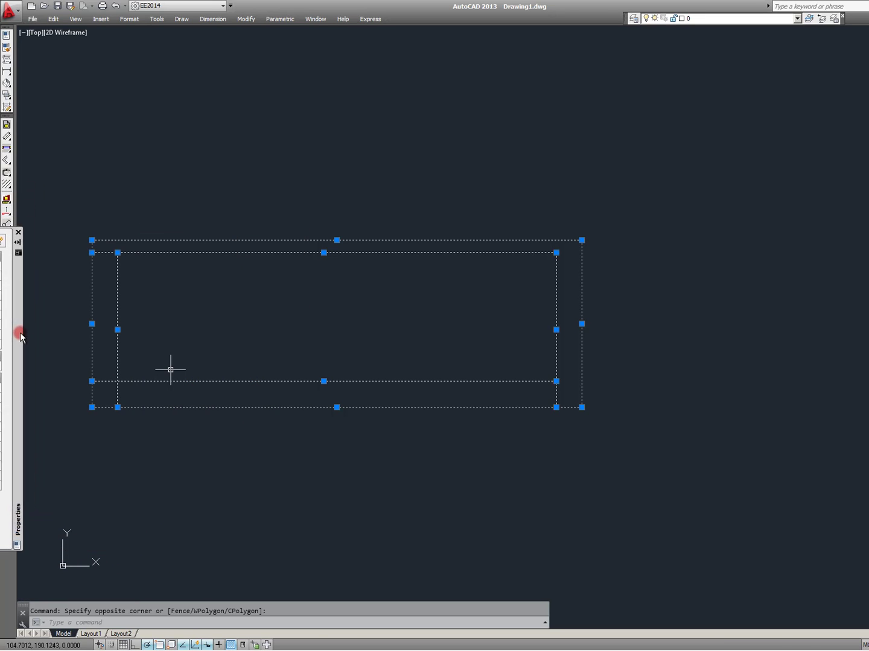
drag(248, 414, 798, 132)
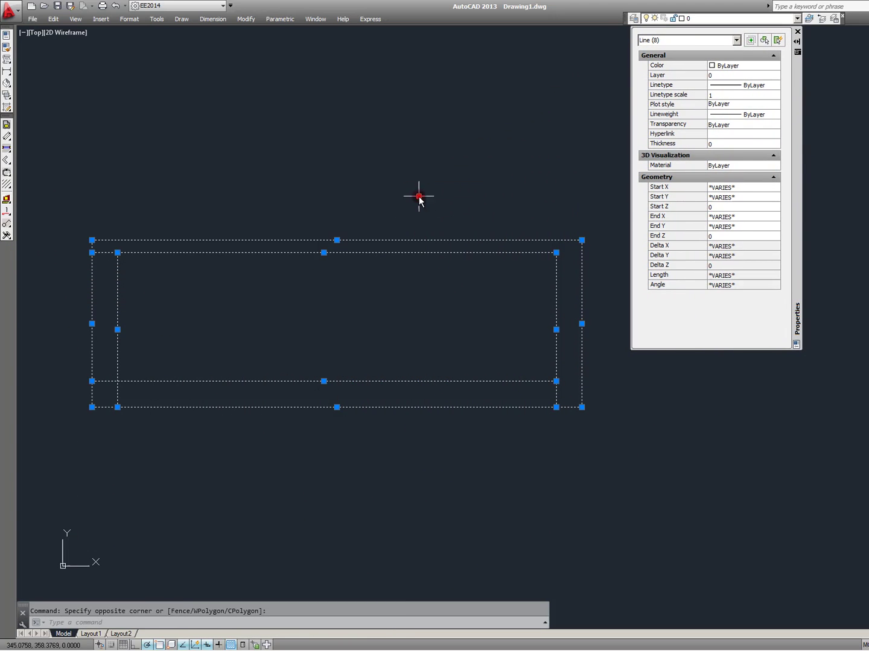
key(Escape)
click(322, 241)
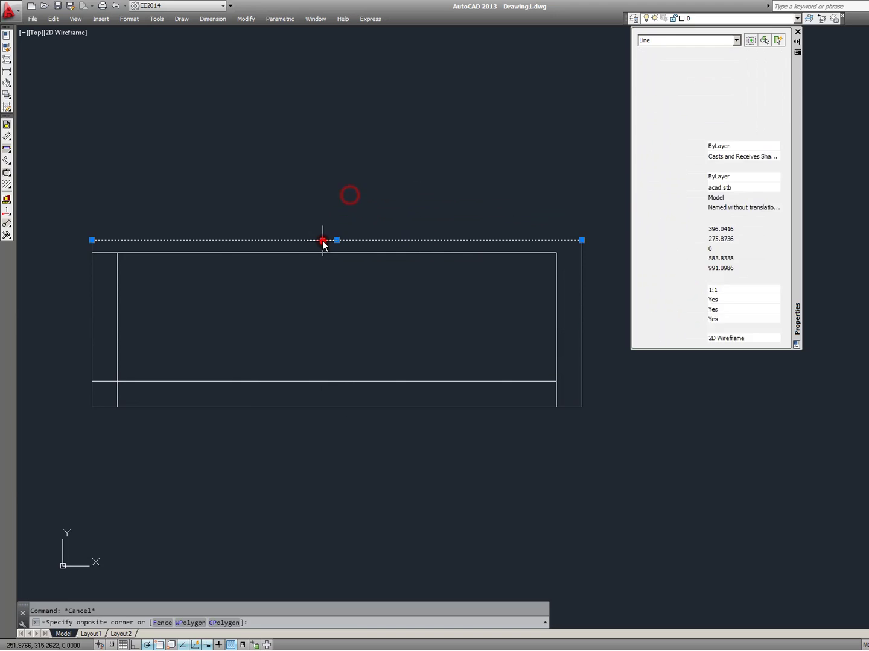
scroll(242, 266, up, 4)
scroll(301, 297, down, 6)
Move the rectangle's two top horizontal lines upward above the rectangle.
key(Escape)
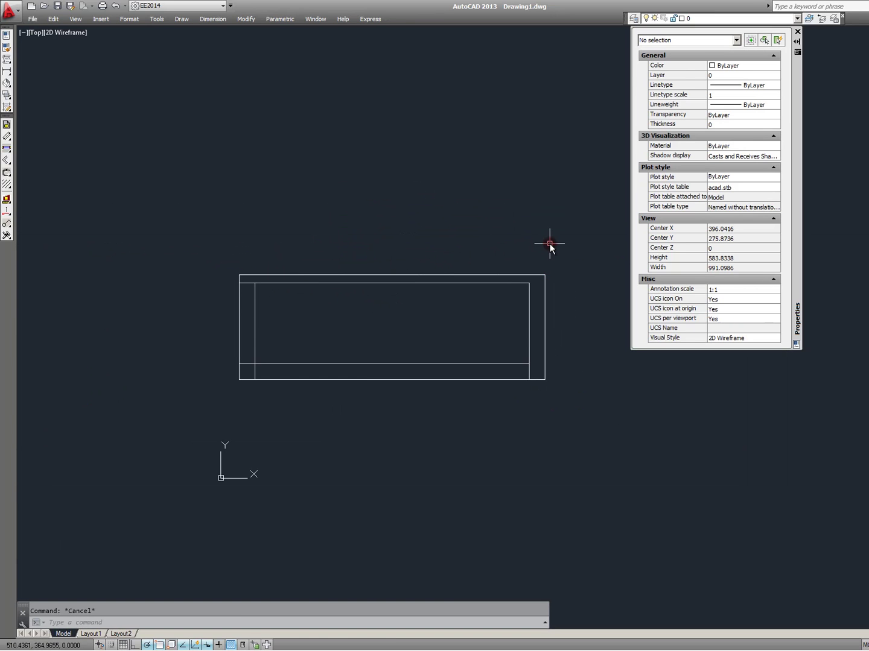
click(548, 245)
click(164, 396)
key(Escape)
scroll(471, 355, up, 2)
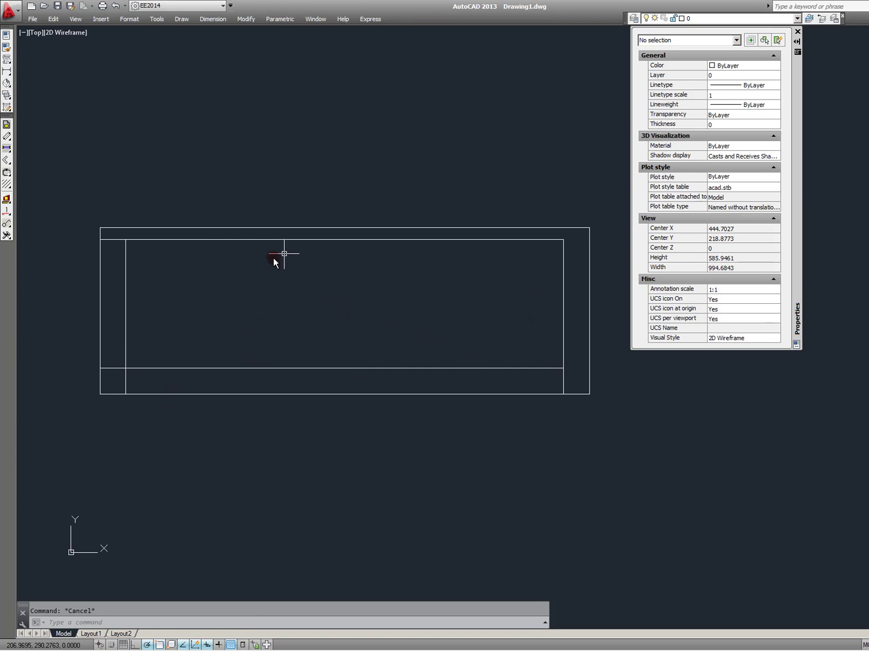
scroll(135, 213, down, 1)
scroll(297, 184, up, 1)
scroll(231, 246, down, 2)
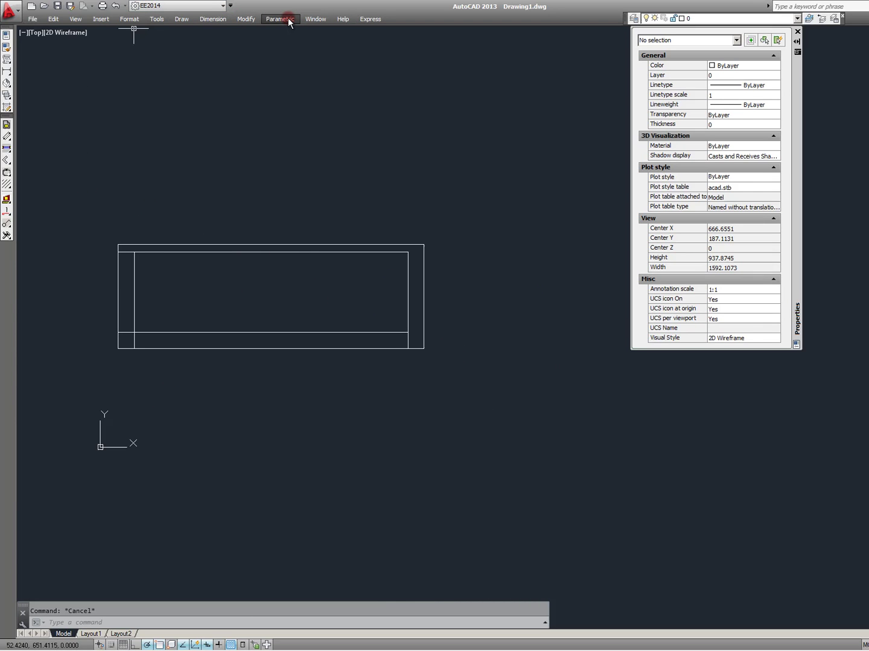
click(274, 317)
click(250, 225)
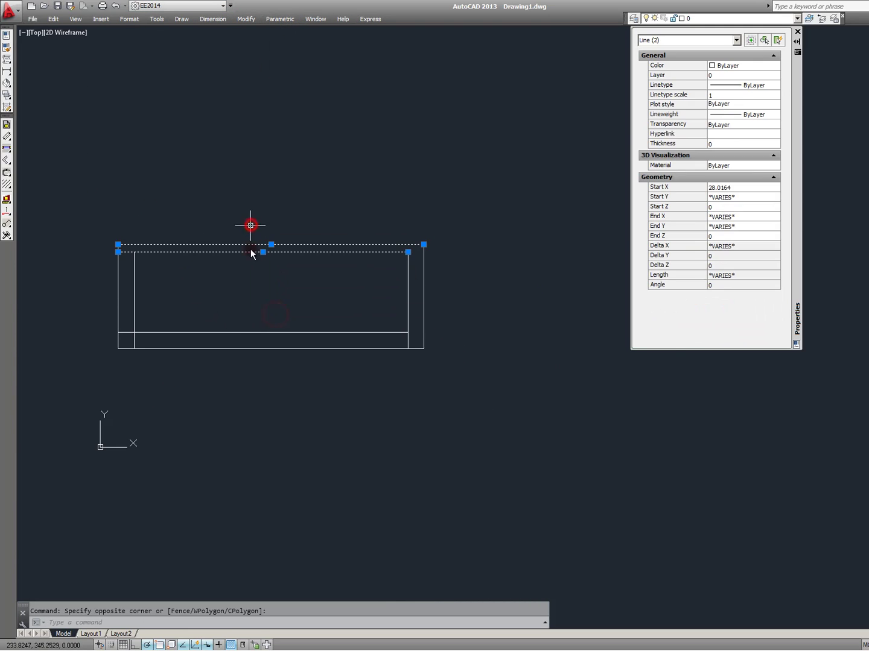
text(77)
key(Return)
click(249, 299)
click(246, 231)
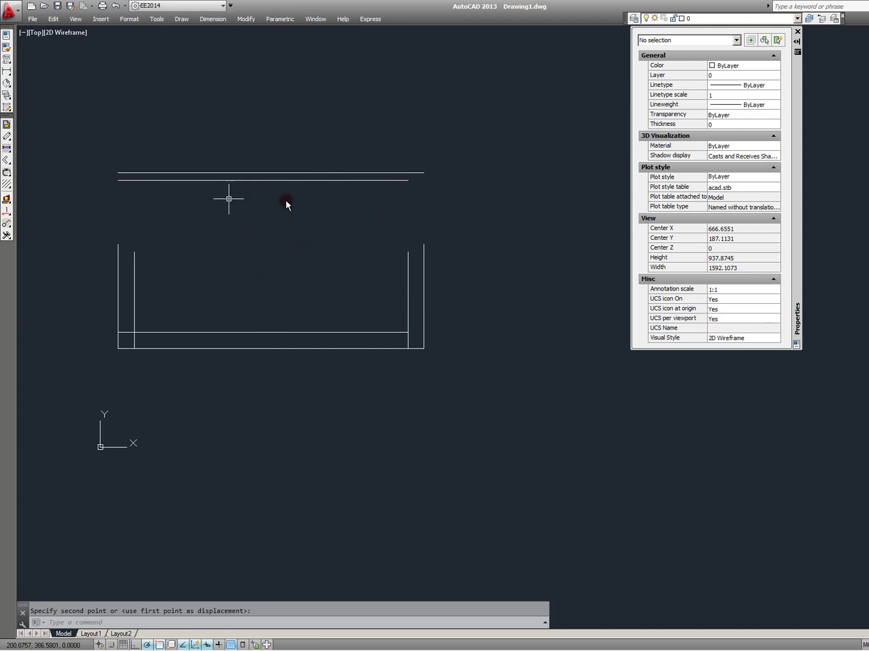
Copy the two raised lines back down onto the rectangle's top from their right end.
click(374, 237)
click(317, 143)
key(Return)
click(424, 172)
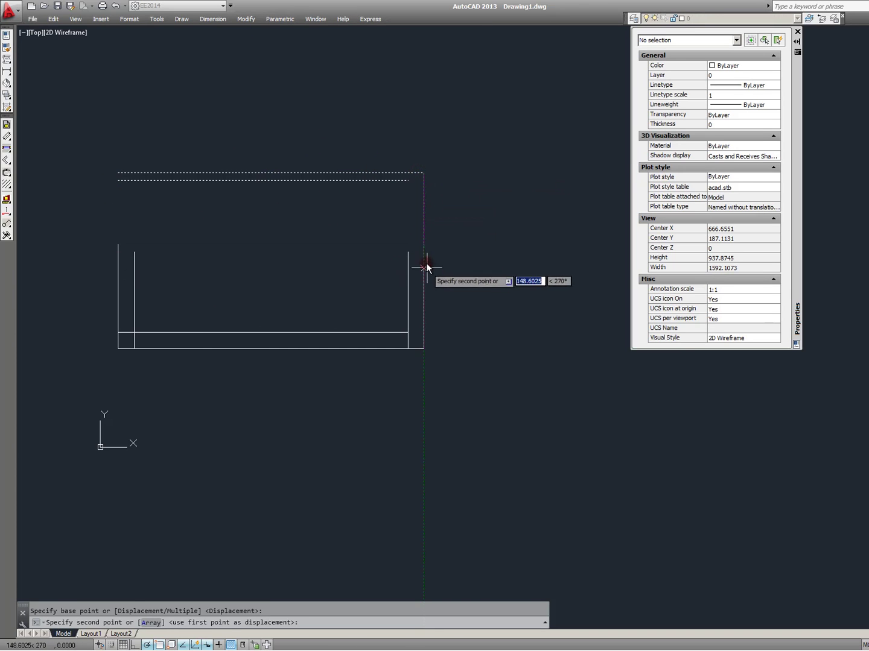
click(425, 245)
key(Escape)
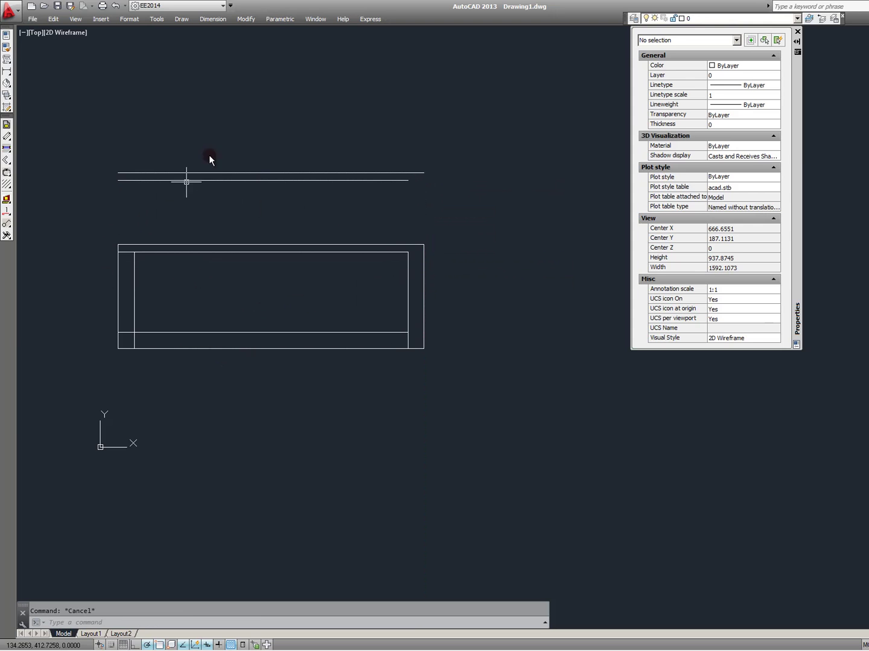
Run AutoConstrain from the Parametric tab on all ten lines, applying 21 constraints.
click(292, 20)
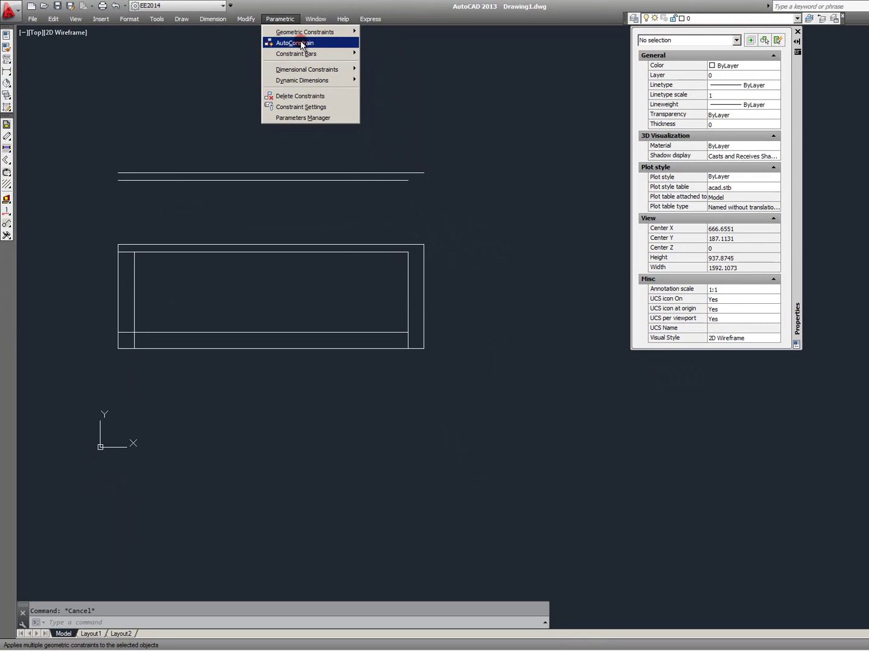
click(302, 44)
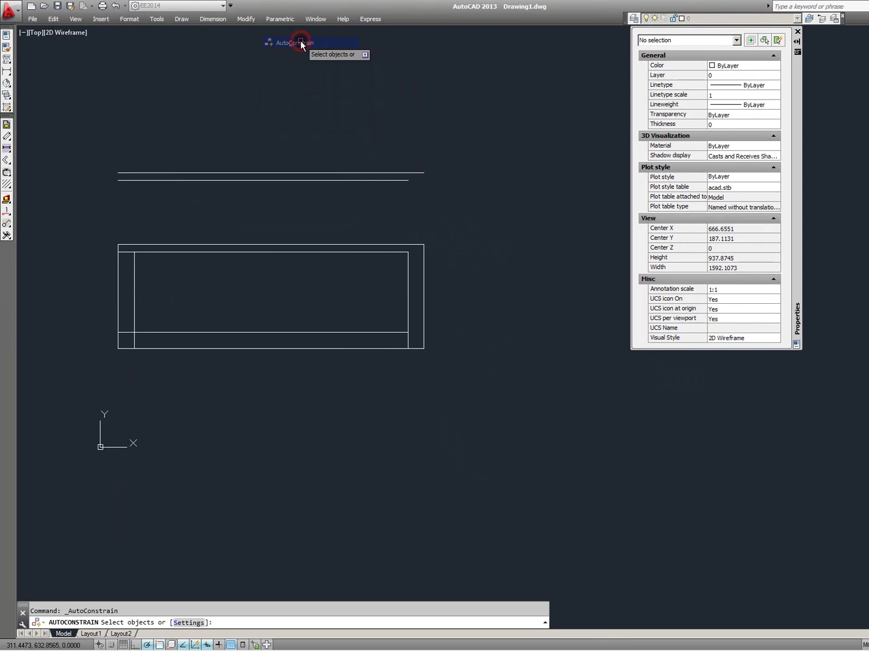
click(446, 104)
click(90, 391)
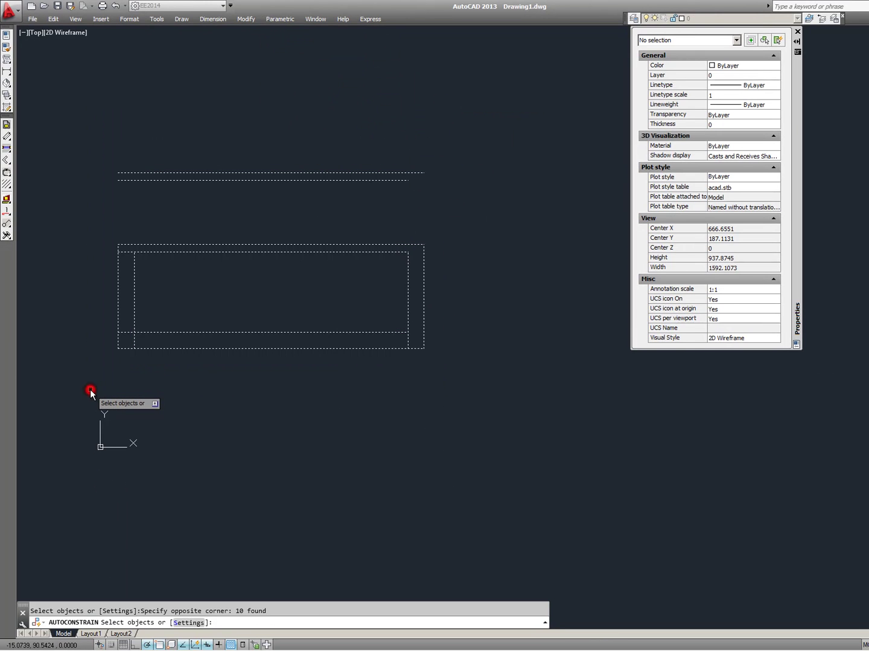
key(Return)
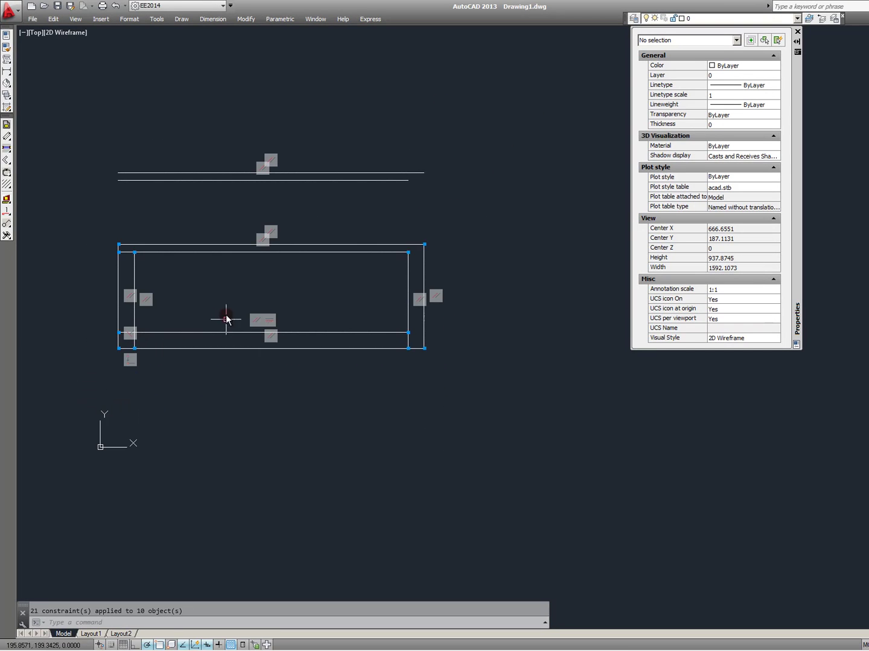
Grip-stretch the lower upper line's right endpoint further to the right.
click(313, 184)
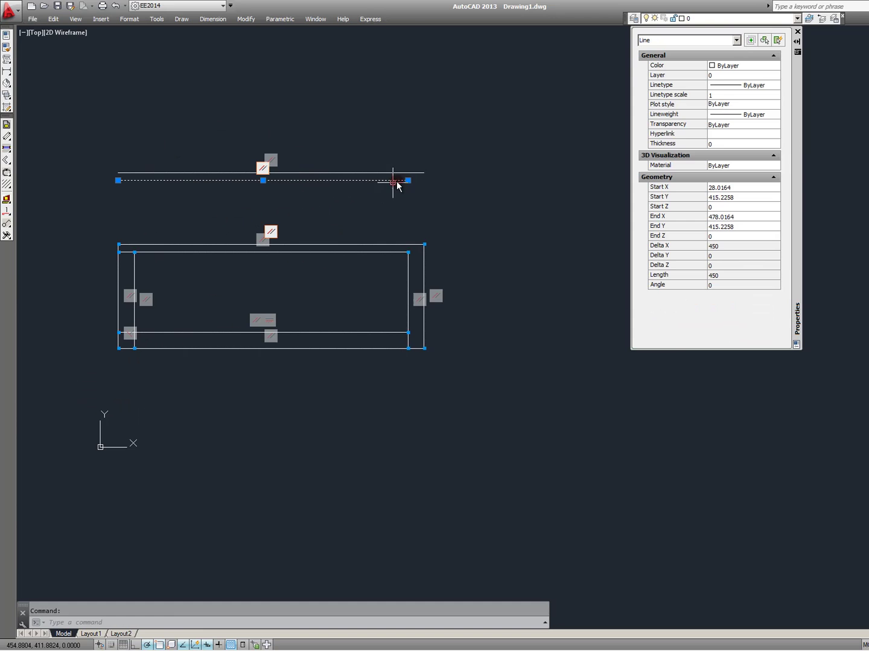
click(408, 180)
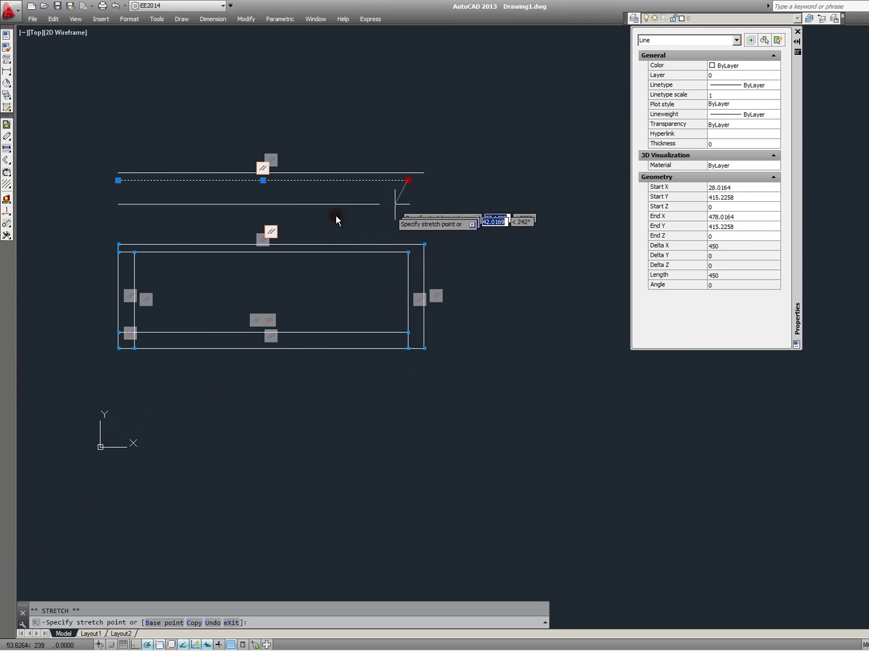
click(355, 200)
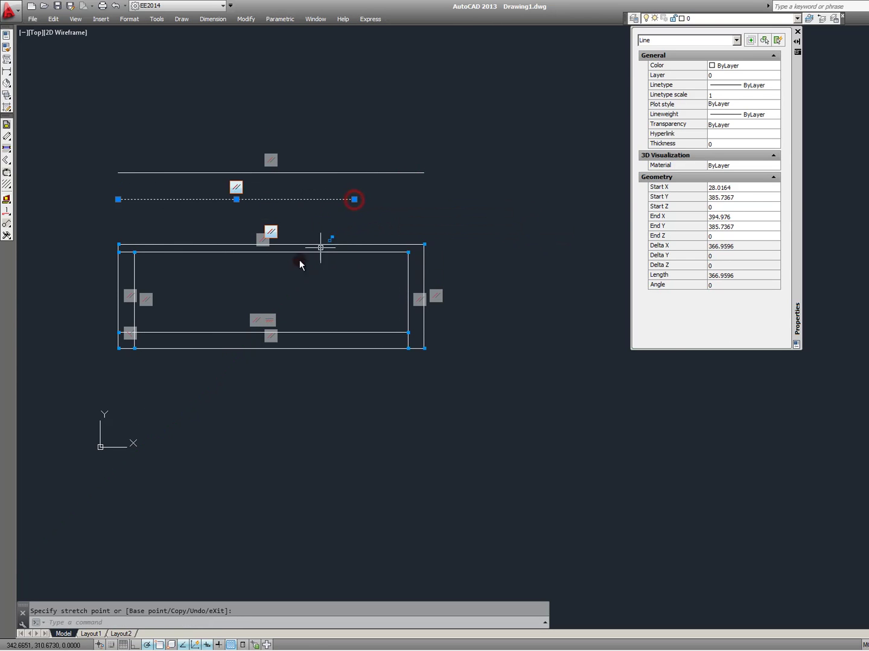
click(355, 200)
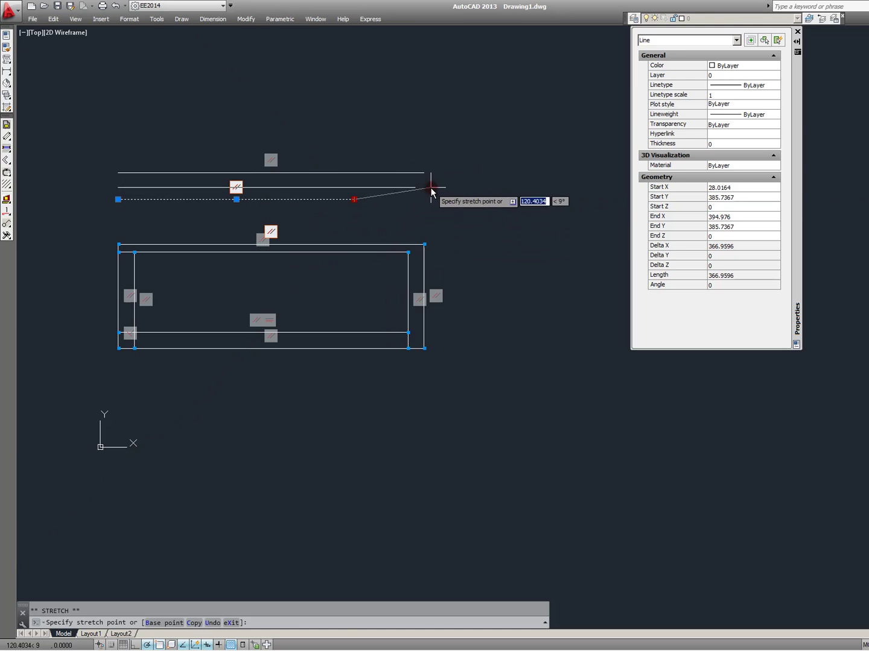
click(430, 188)
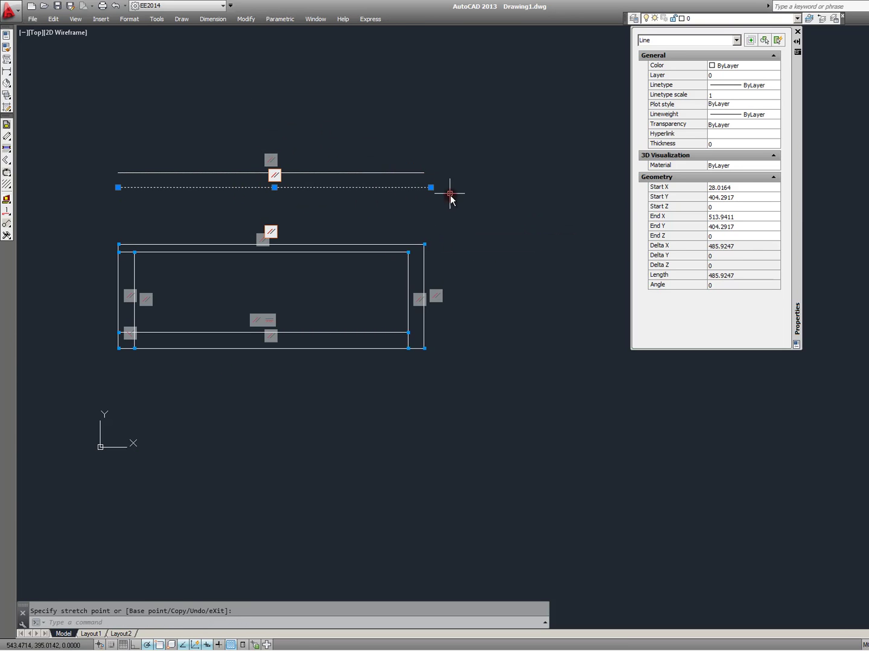
key(Escape)
click(449, 194)
Start rotating both upper lines about their left end, raising the constraint-conflict prompt.
click(430, 199)
text(ro)
key(Return)
click(476, 213)
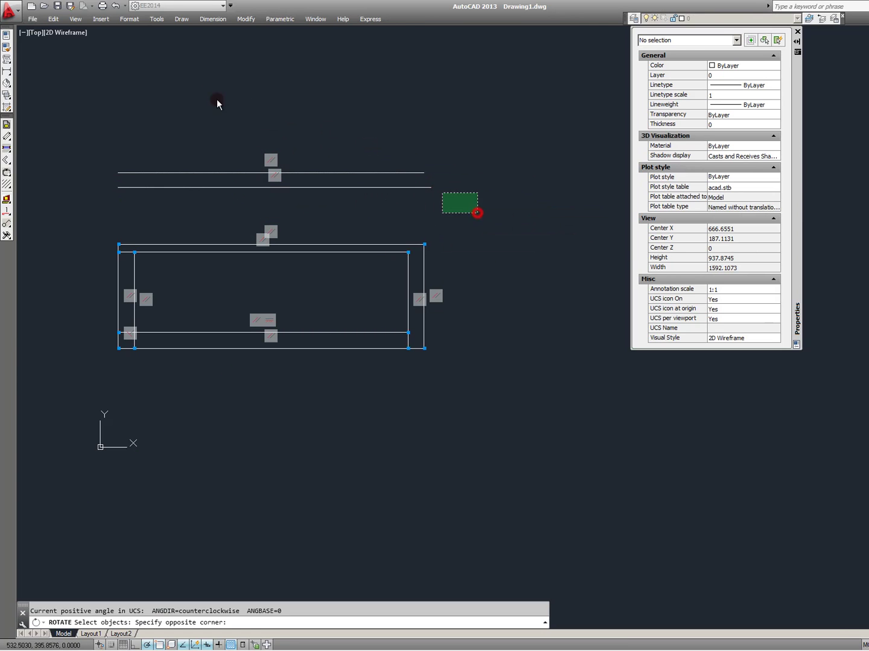
key(Return)
click(117, 188)
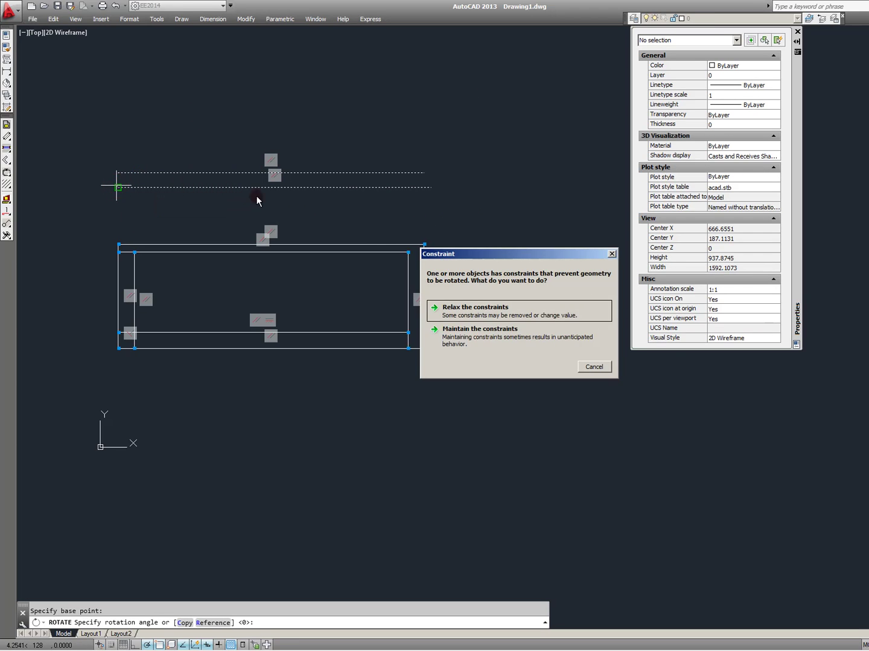
Relax constraints to finish the rotation, then auto-constrain the two rotated lines parallel.
click(476, 310)
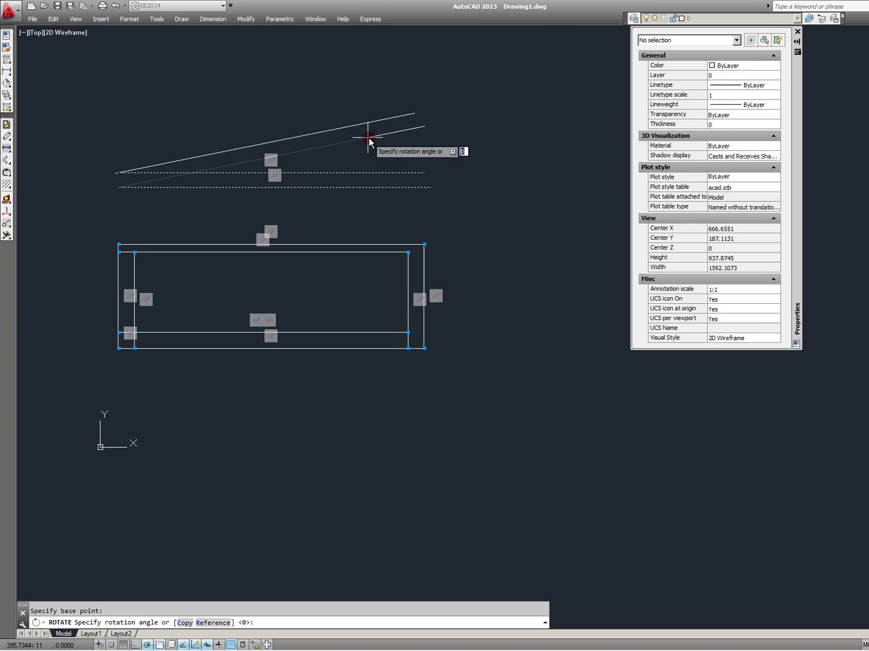
click(366, 130)
click(242, 142)
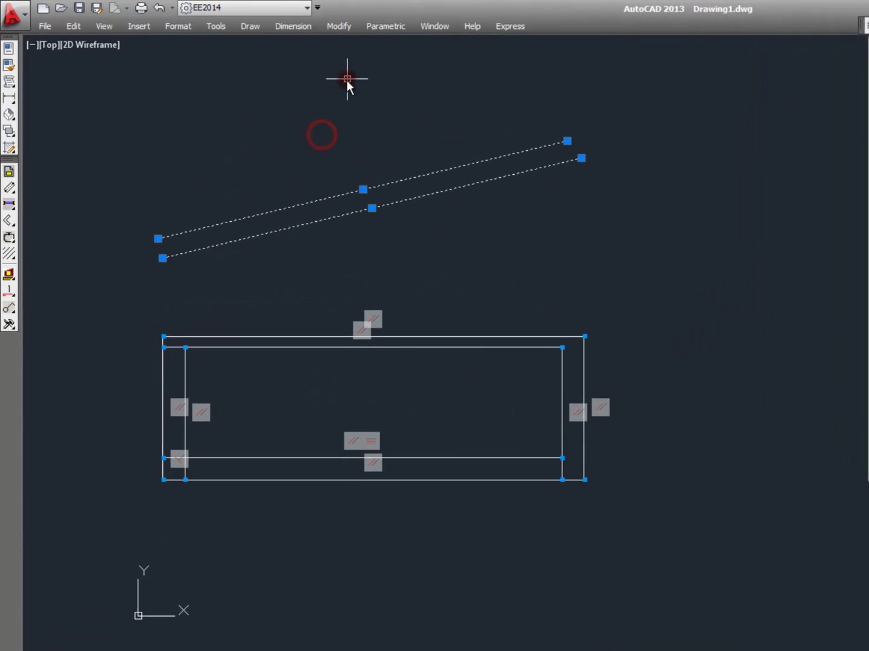
click(278, 20)
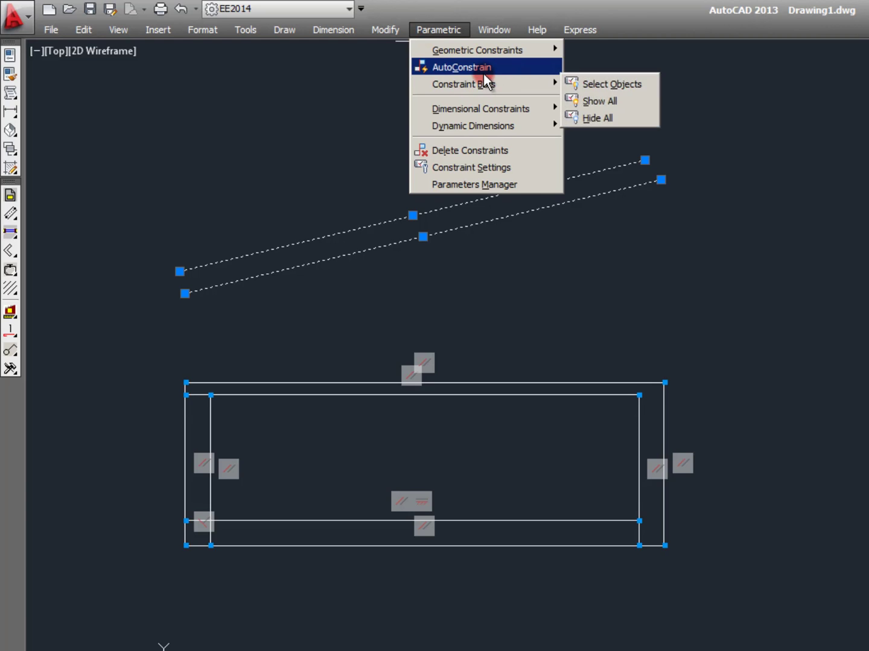
click(484, 68)
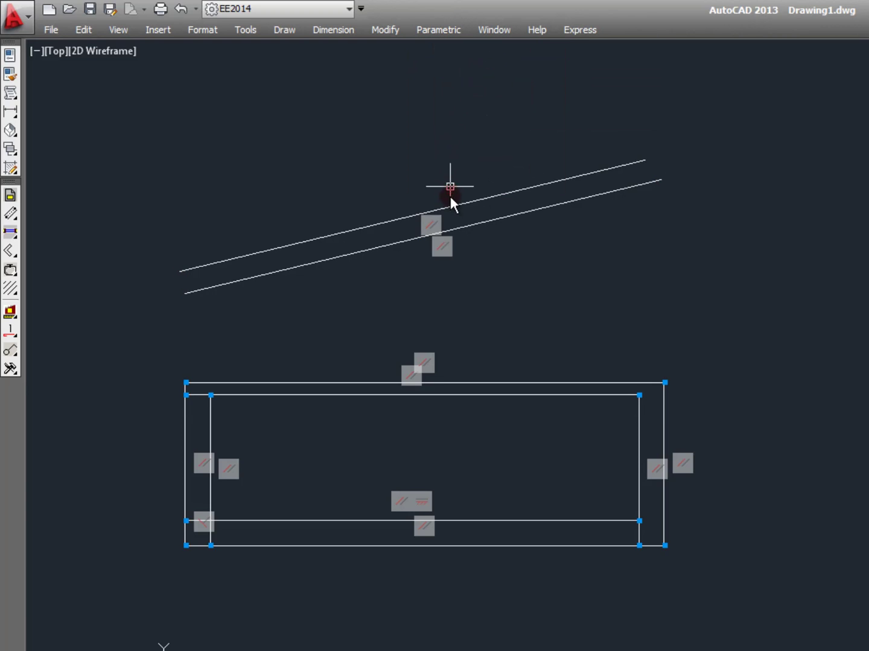
Stretch the lower line's right endpoint so both parallel lines swing back near-horizontal.
click(557, 204)
click(655, 180)
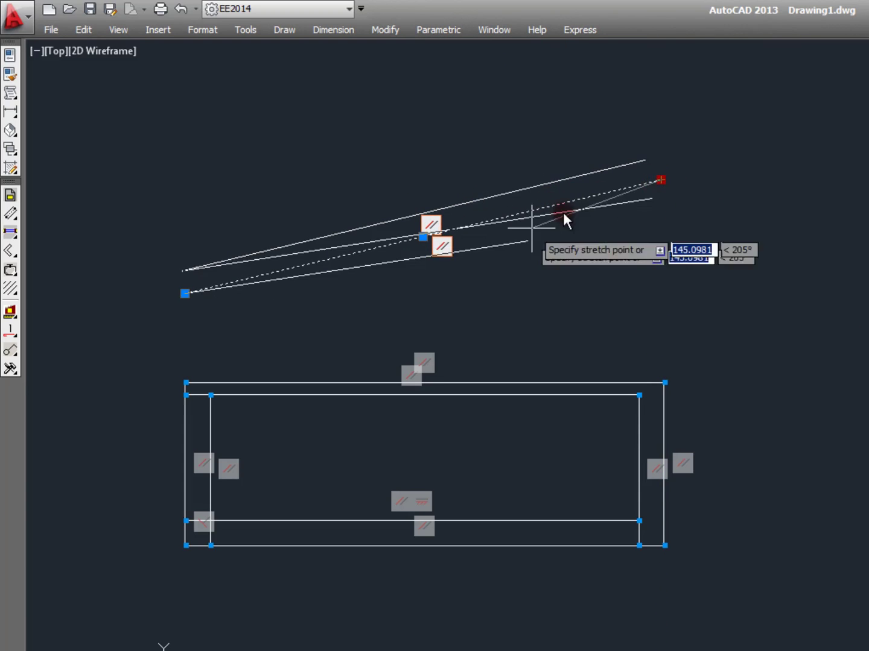
click(644, 323)
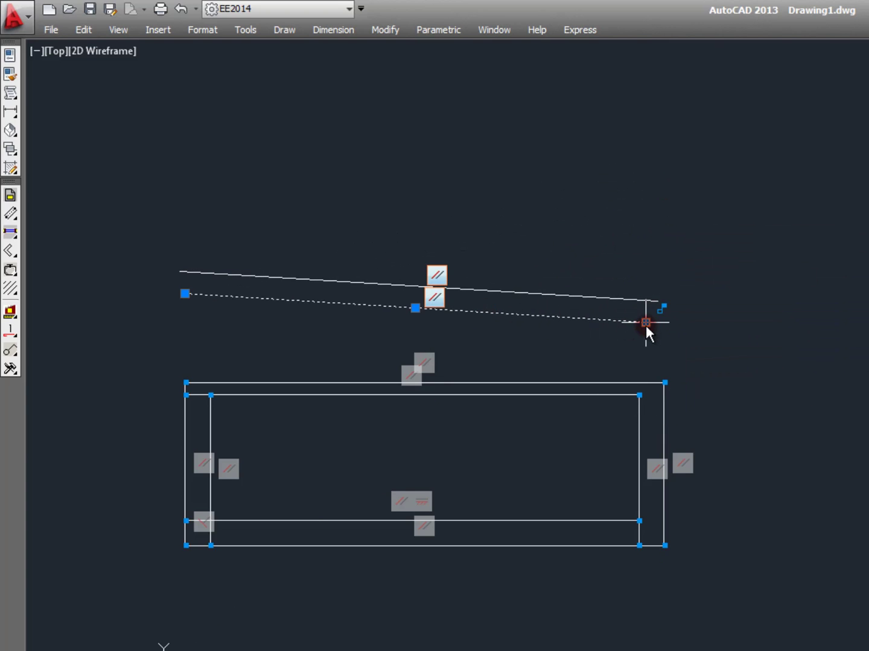
click(645, 324)
click(568, 136)
click(572, 137)
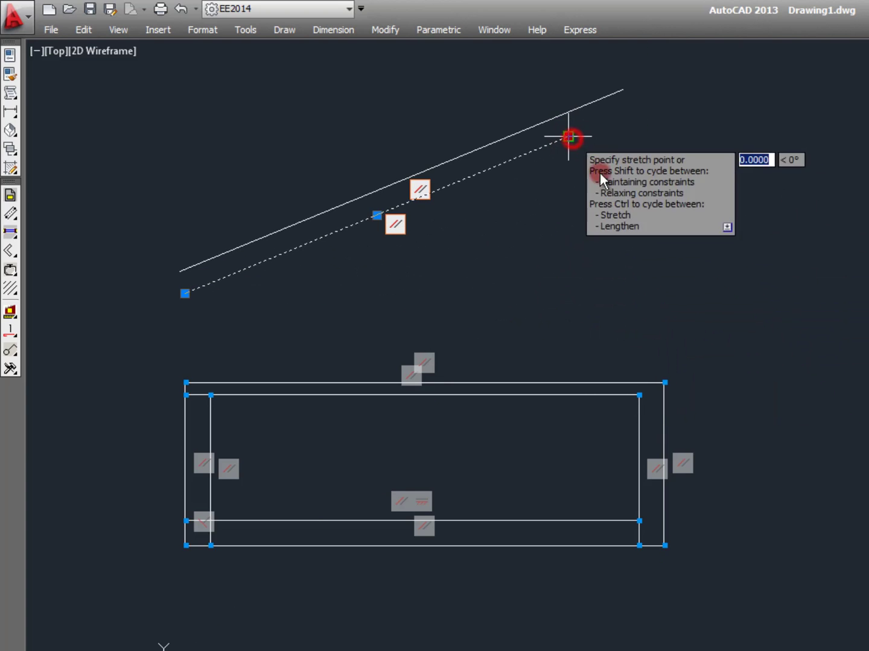
click(707, 285)
Place a linear dimension of 22,39 across the gap between the parallel lines.
key(Escape)
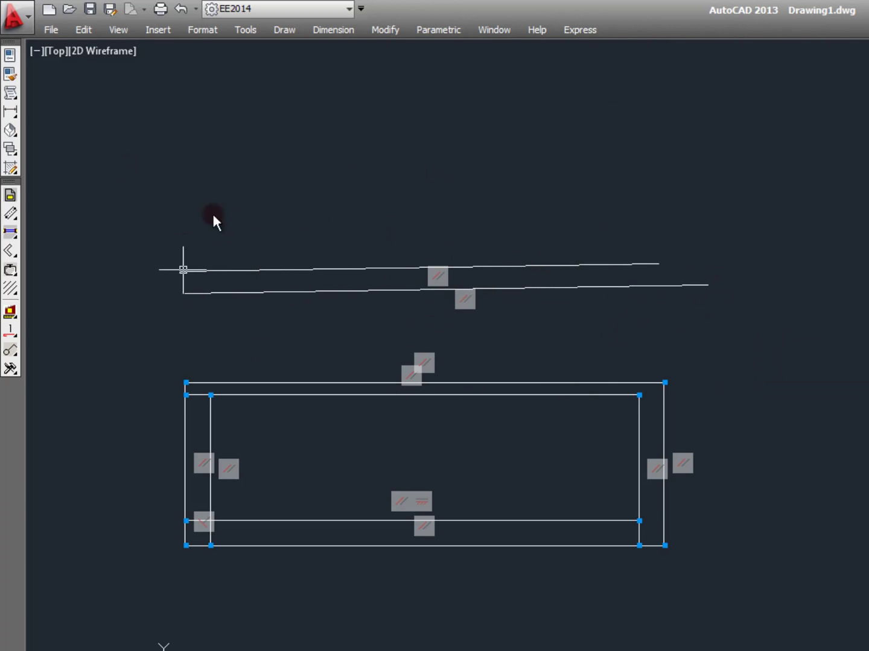
text(dli)
key(Return)
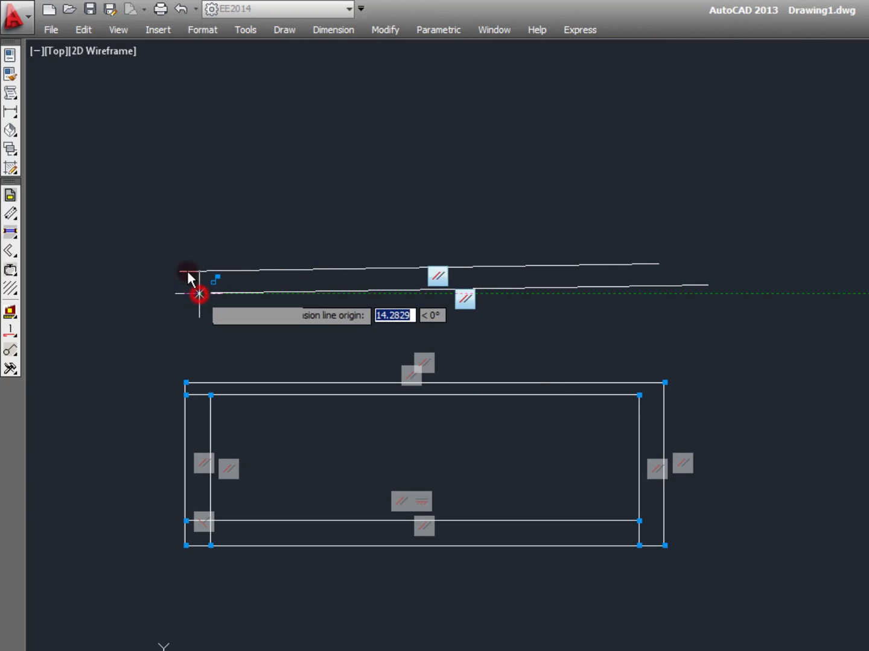
click(188, 270)
scroll(149, 265, up, 5)
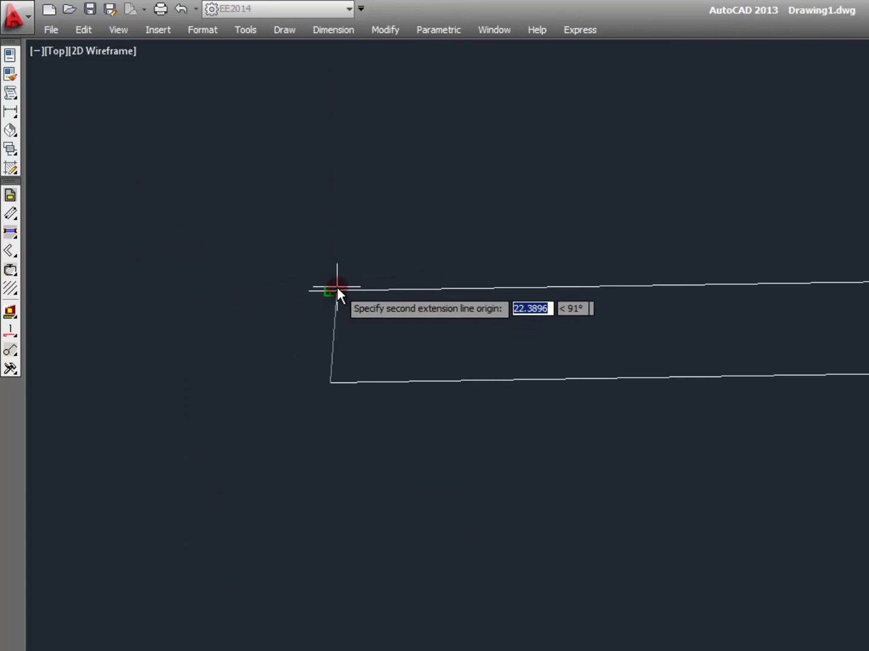
click(322, 291)
middle_drag(323, 291, 162, 316)
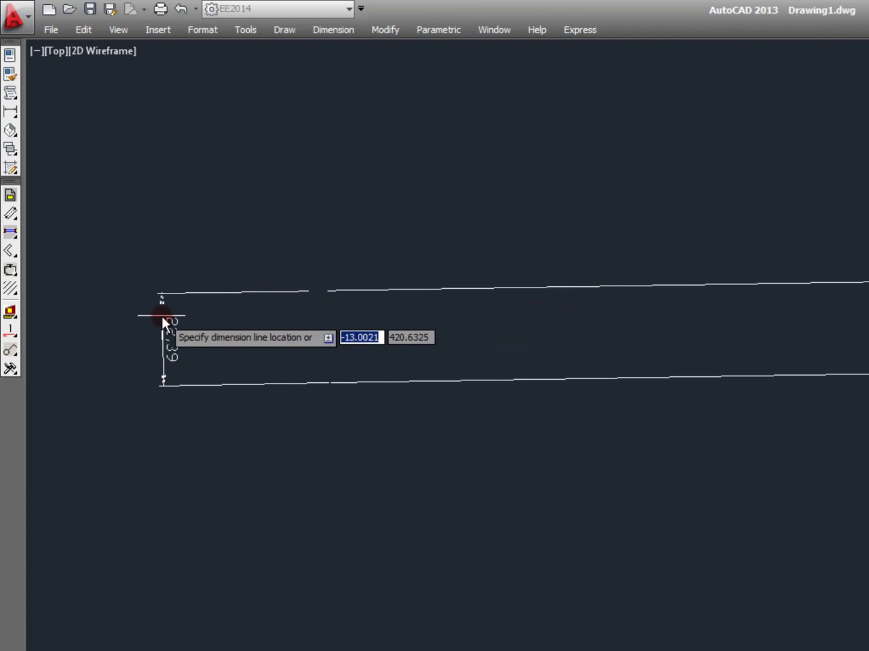
click(162, 316)
scroll(136, 378, up, 5)
scroll(342, 354, down, 3)
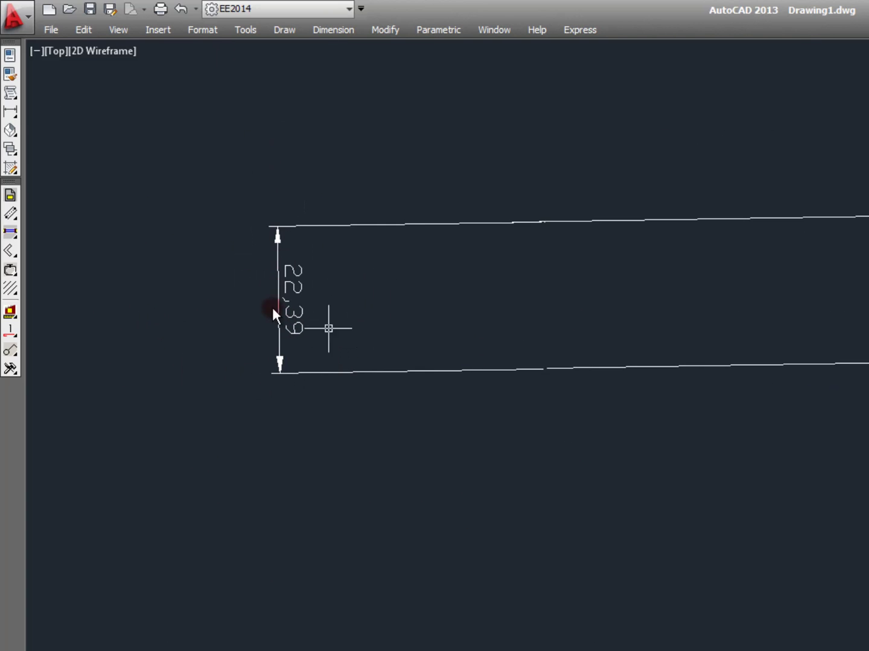
scroll(174, 350, down, 8)
Stretch the lower line's right end so the pair and its dimension tilt to a steep diagonal.
click(718, 337)
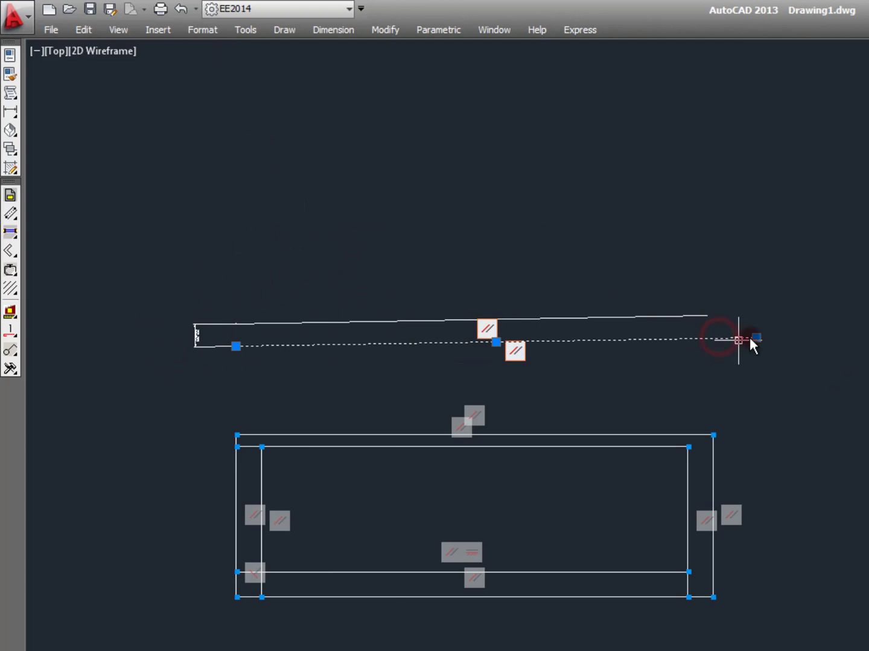
click(756, 338)
click(768, 405)
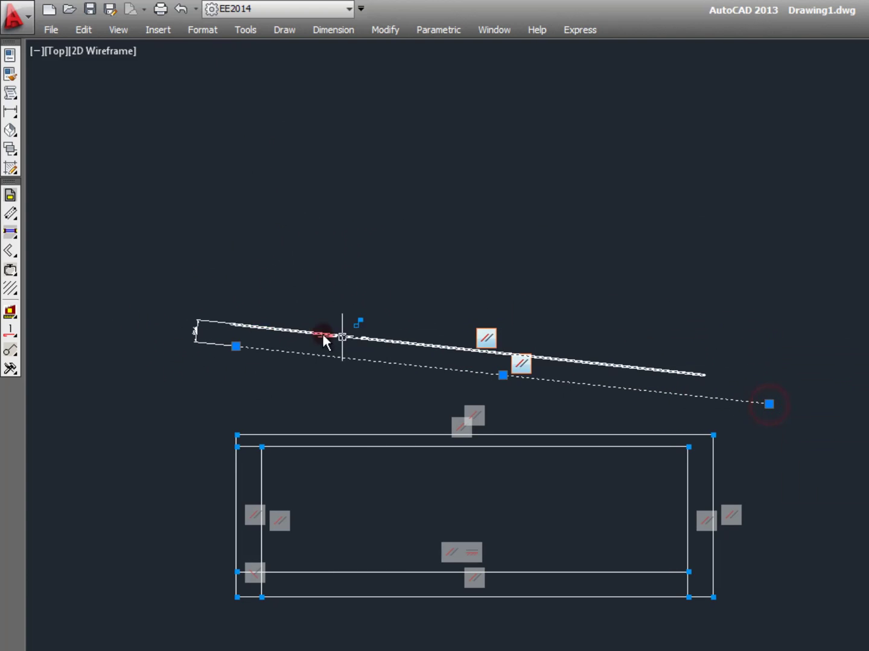
scroll(204, 339, up, 2)
scroll(105, 330, up, 2)
scroll(279, 358, up, 1)
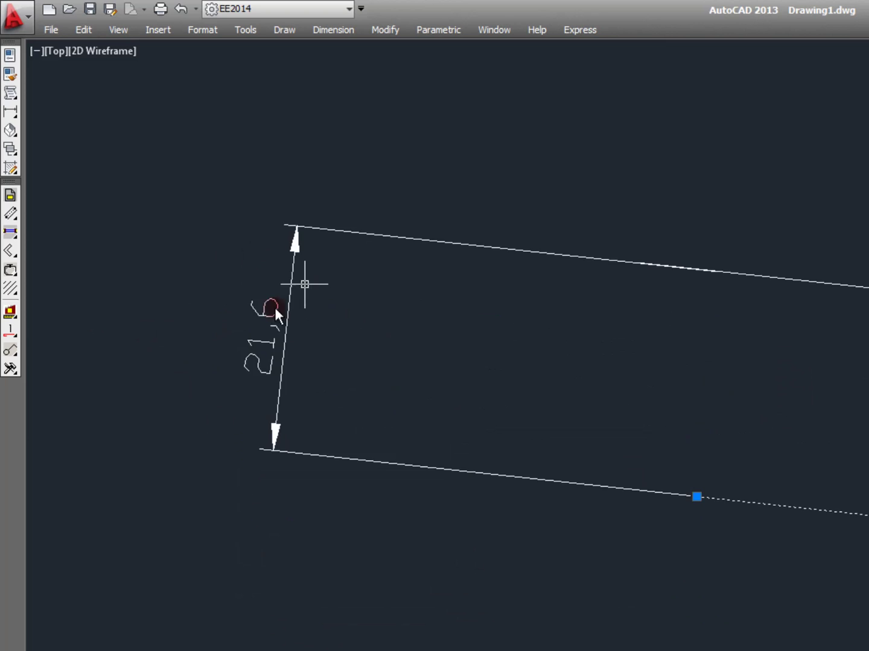
scroll(274, 307, down, 5)
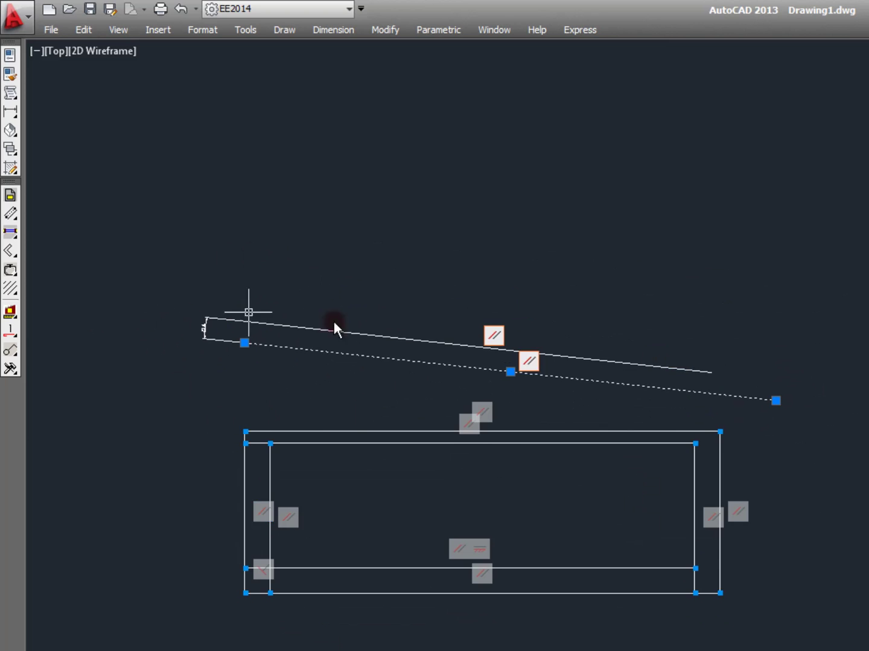
click(774, 400)
click(493, 153)
scroll(202, 373, up, 3)
scroll(201, 372, up, 5)
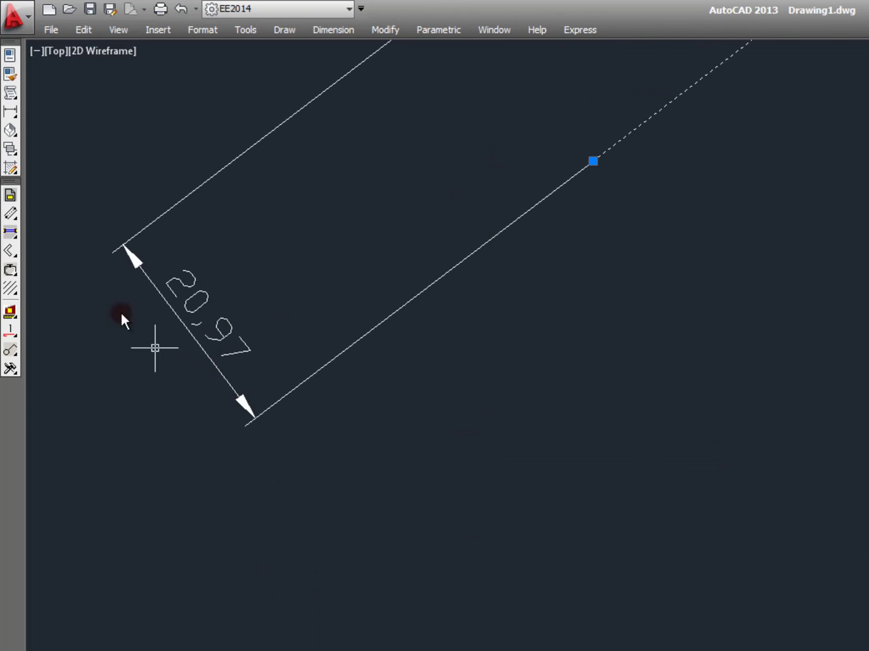
scroll(123, 287, down, 5)
scroll(336, 364, down, 1)
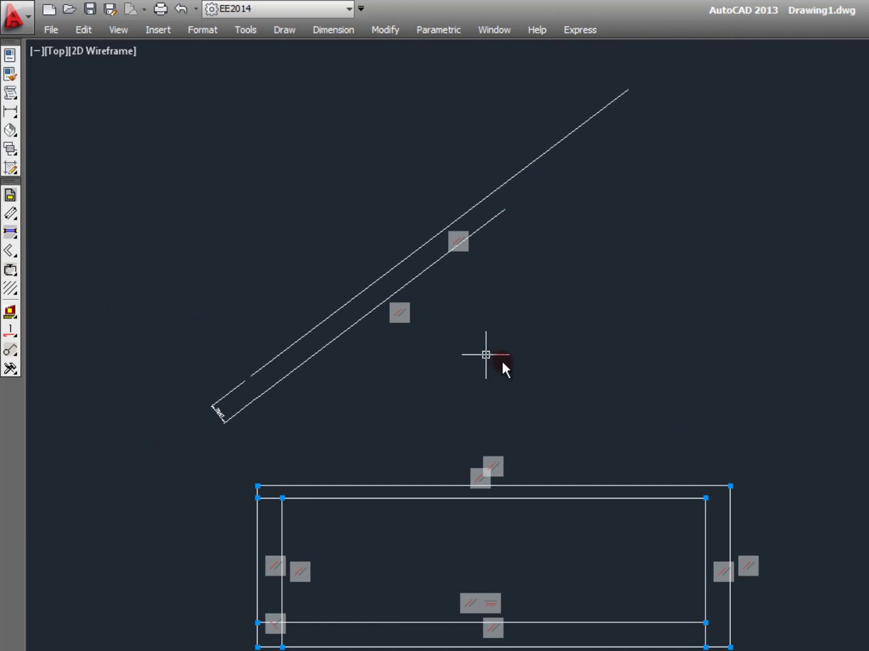
Window-select both parallel lines and delete them.
click(486, 354)
click(324, 179)
key(Delete)
Delete the leftover dimension stub.
click(258, 462)
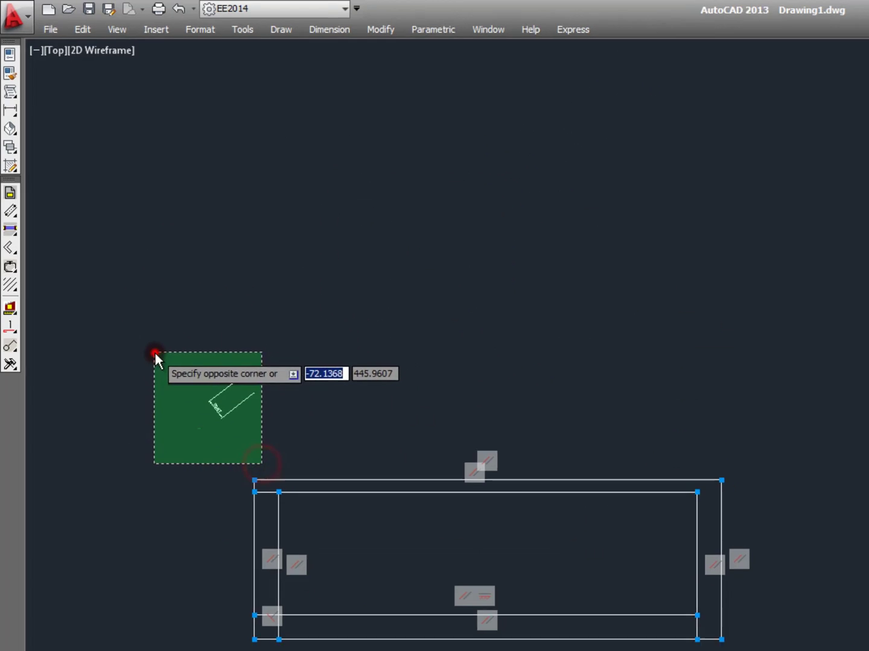
click(155, 354)
key(Delete)
scroll(316, 304, up, 3)
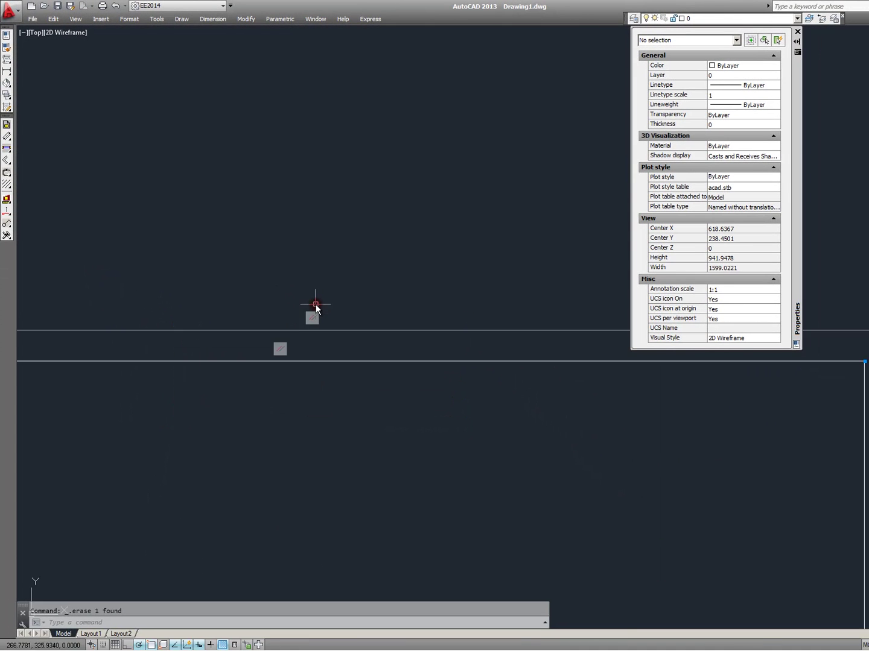
scroll(315, 304, down, 2)
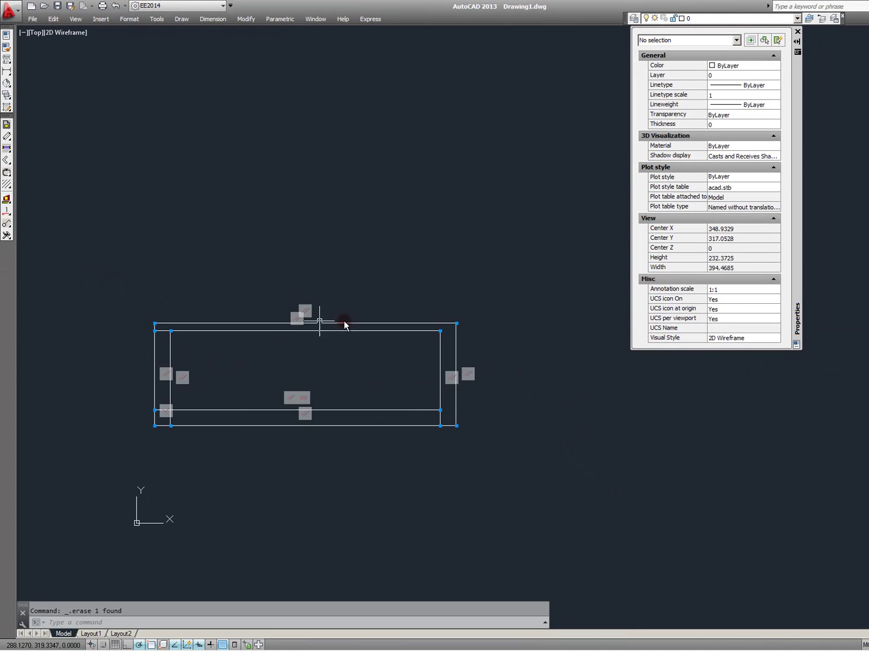
scroll(155, 349, up, 4)
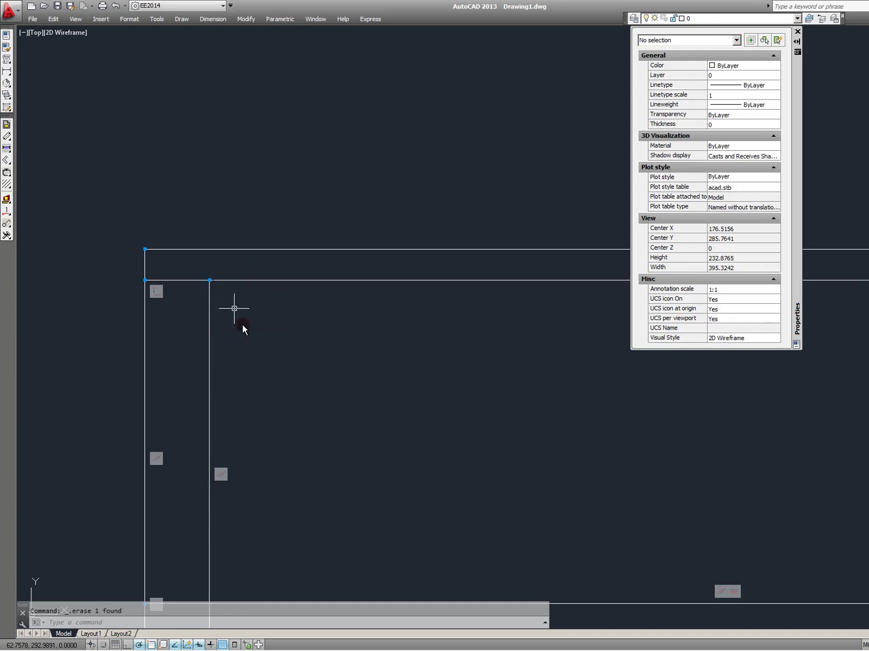
Crossing-select the inner left vertical line, then cancel the selection.
click(234, 309)
click(165, 295)
scroll(219, 294, down, 3)
scroll(181, 363, up, 3)
scroll(119, 482, up, 2)
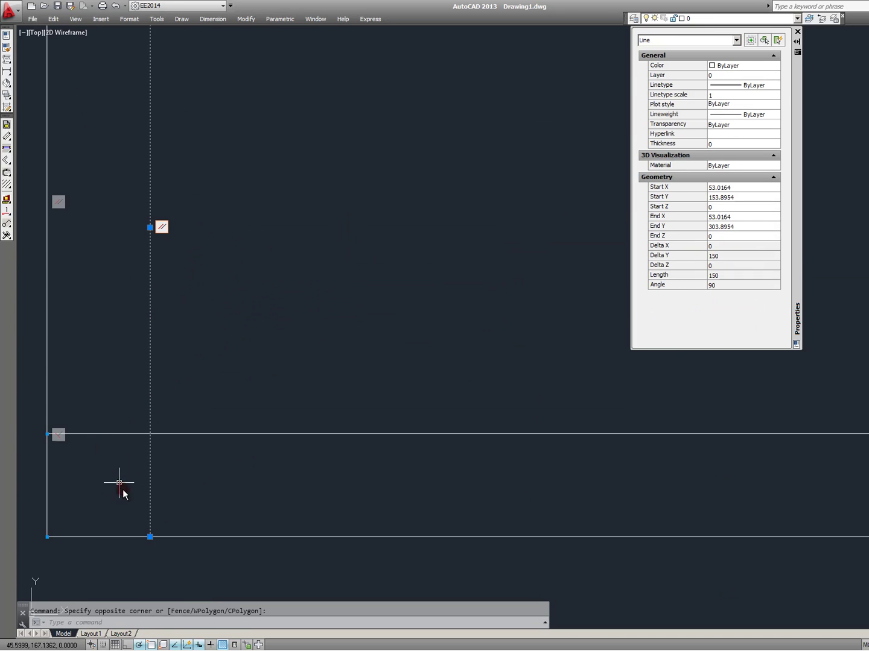
key(Escape)
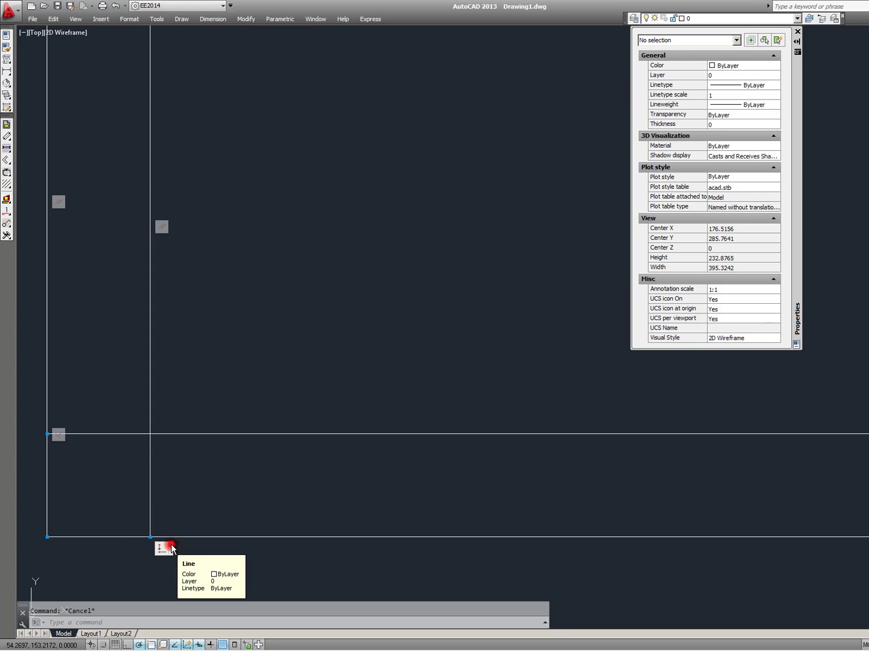
scroll(234, 434, down, 5)
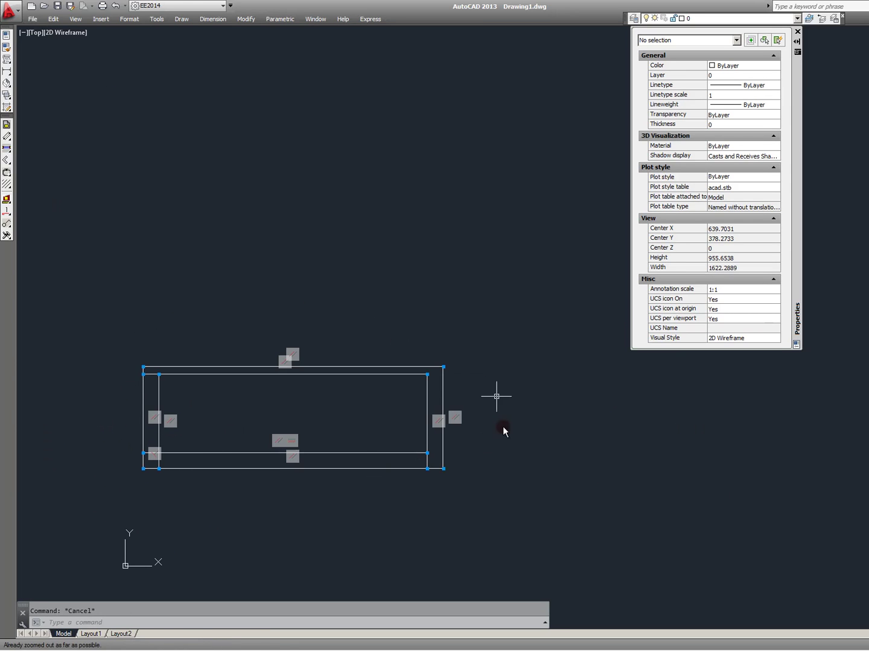
Grip-move the top lines higher and the left vertical line inward, the constraints reshaping the rectangles.
click(336, 346)
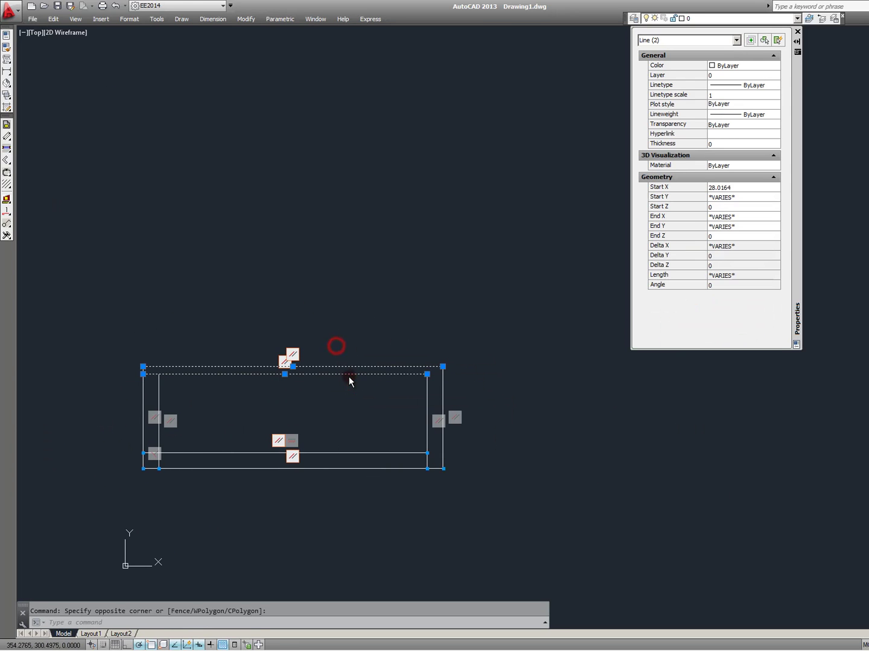
click(286, 374)
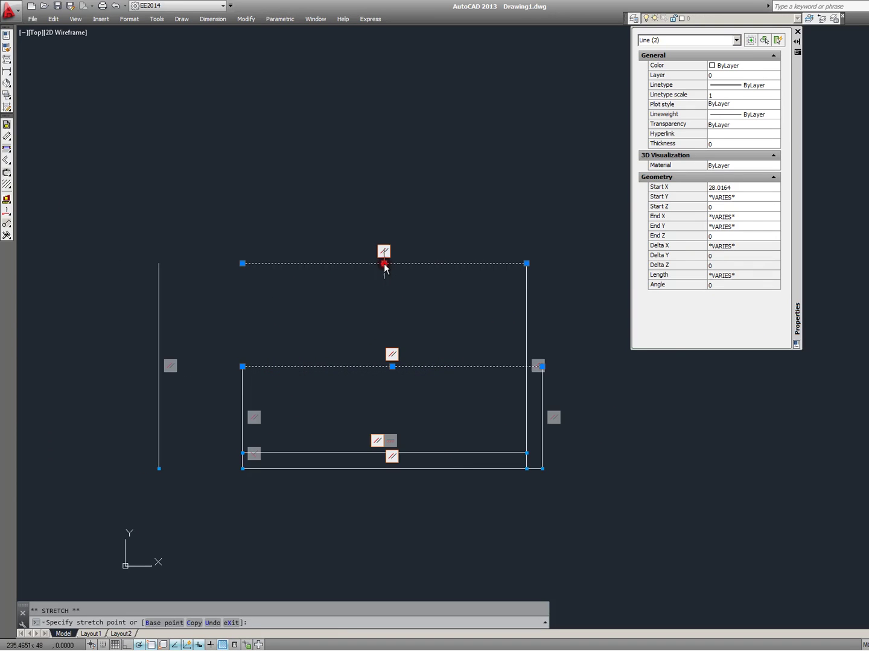
click(384, 264)
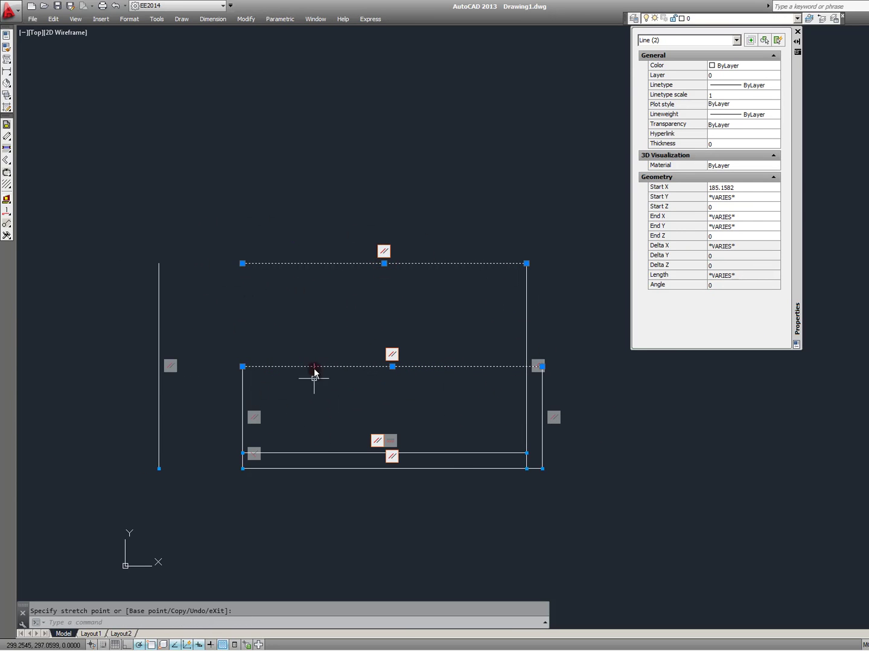
key(Escape)
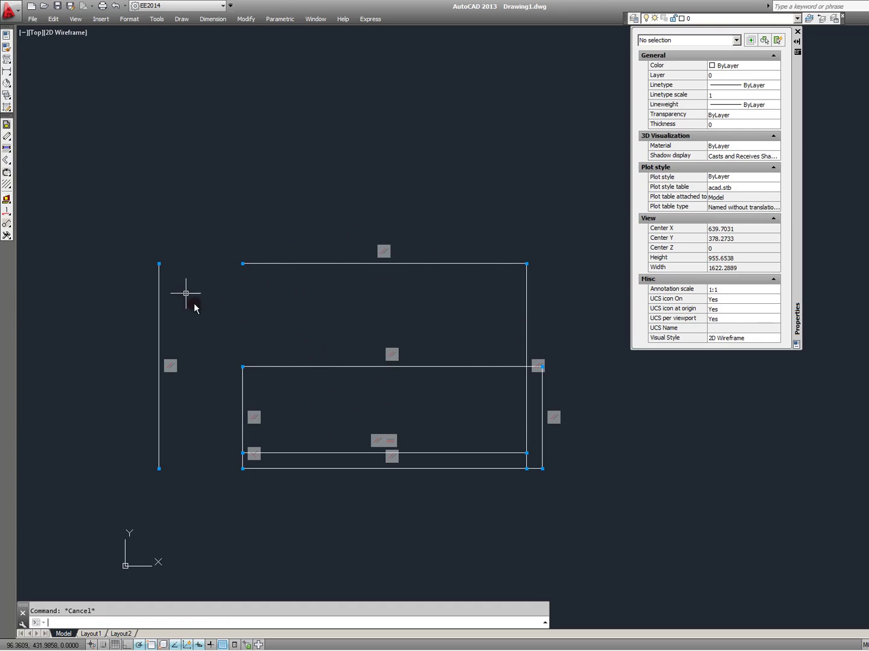
click(160, 340)
click(158, 368)
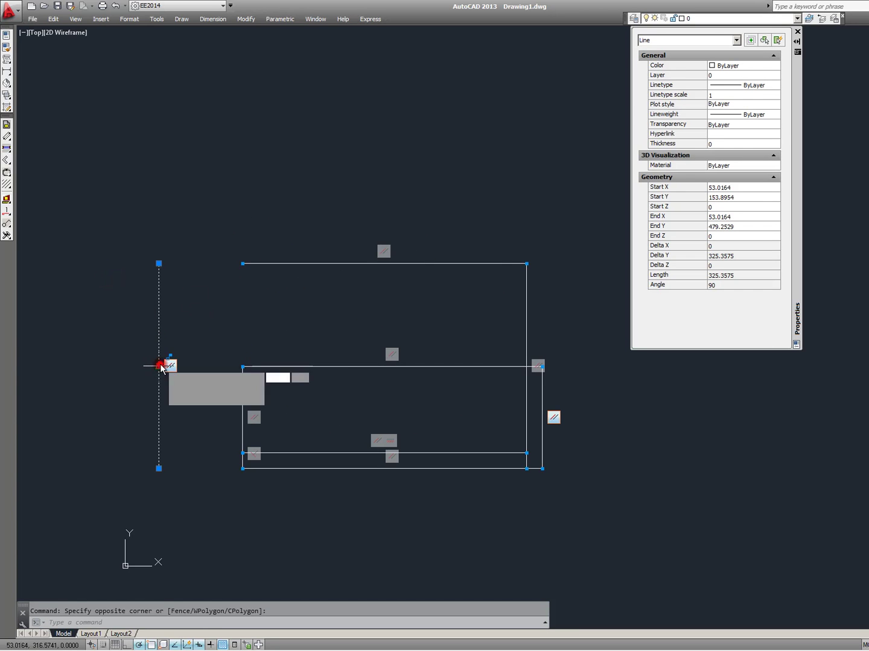
click(266, 367)
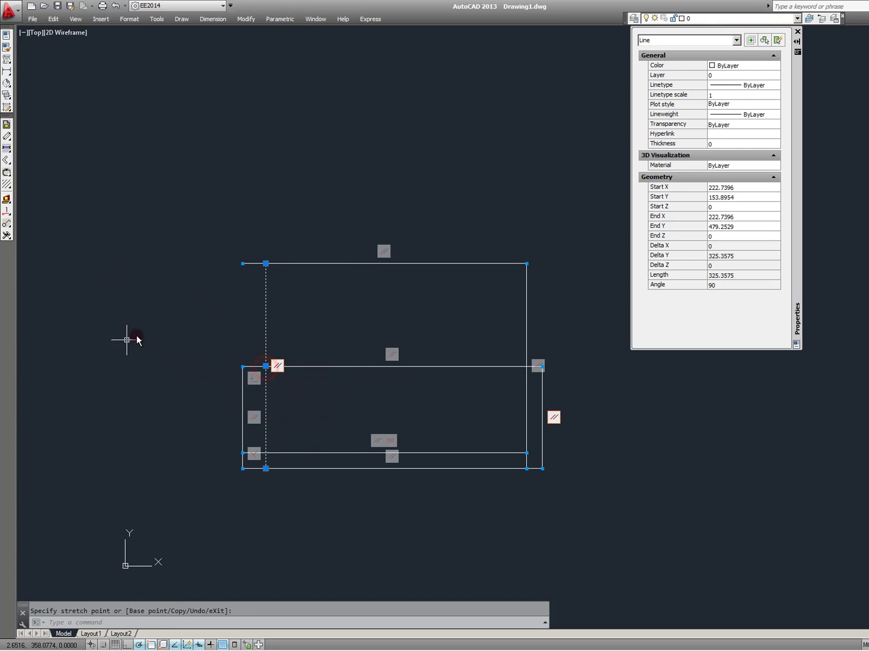
Drop the outer and inner top lines lower, cancel the last stretch, and pan the whole drawing into view.
click(334, 263)
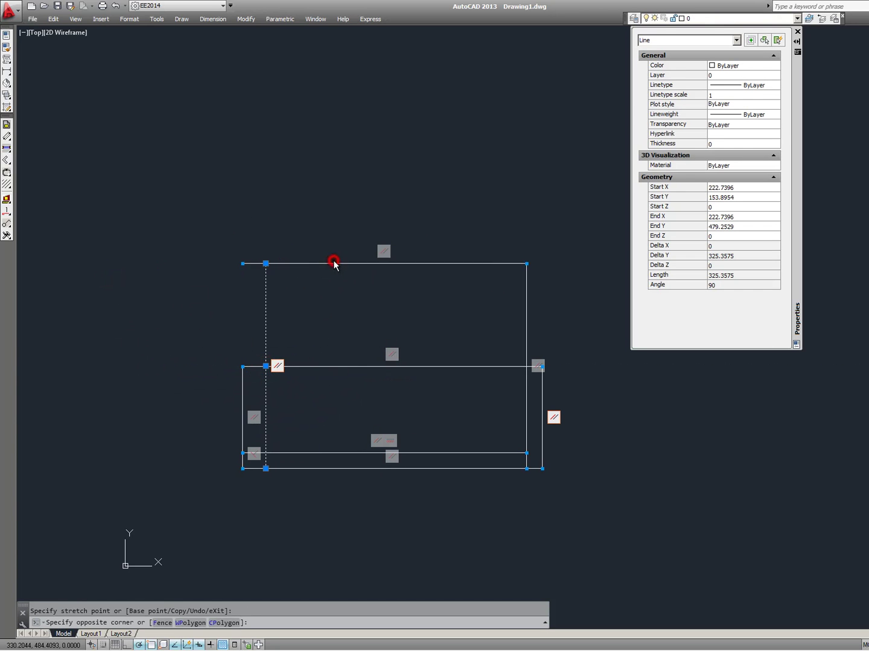
click(384, 263)
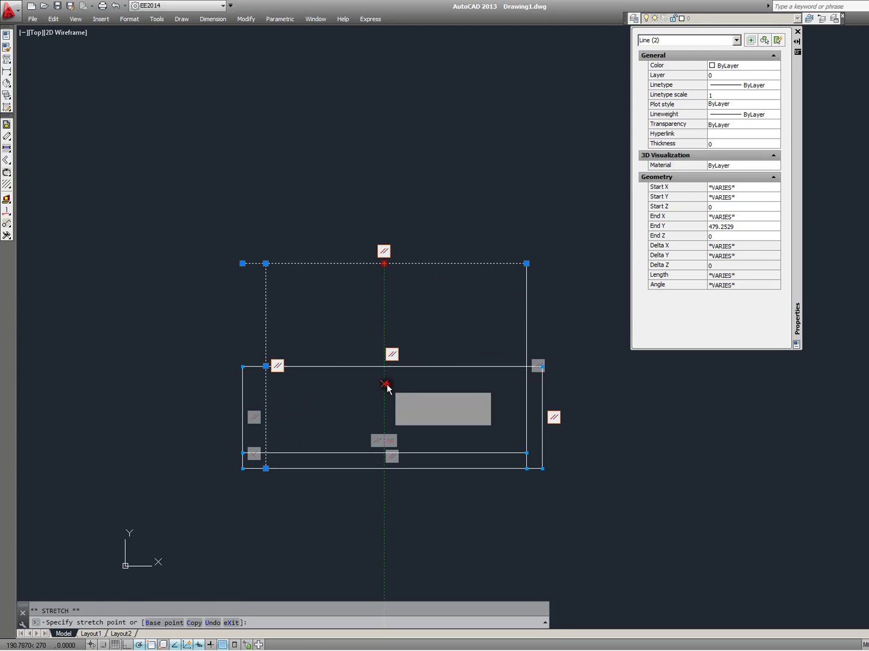
click(385, 386)
key(Escape)
scroll(312, 391, up, 2)
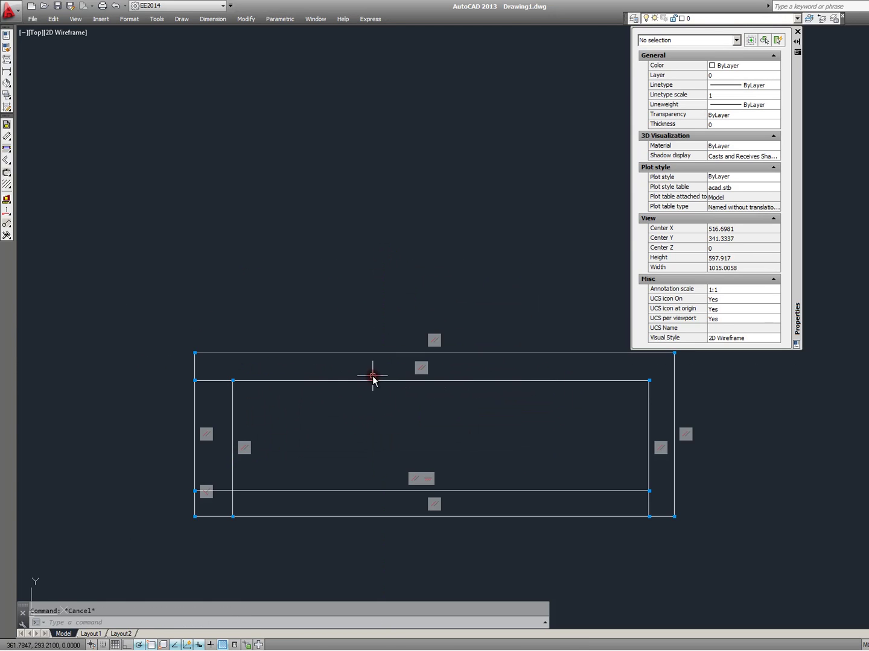
click(372, 380)
click(359, 392)
click(425, 381)
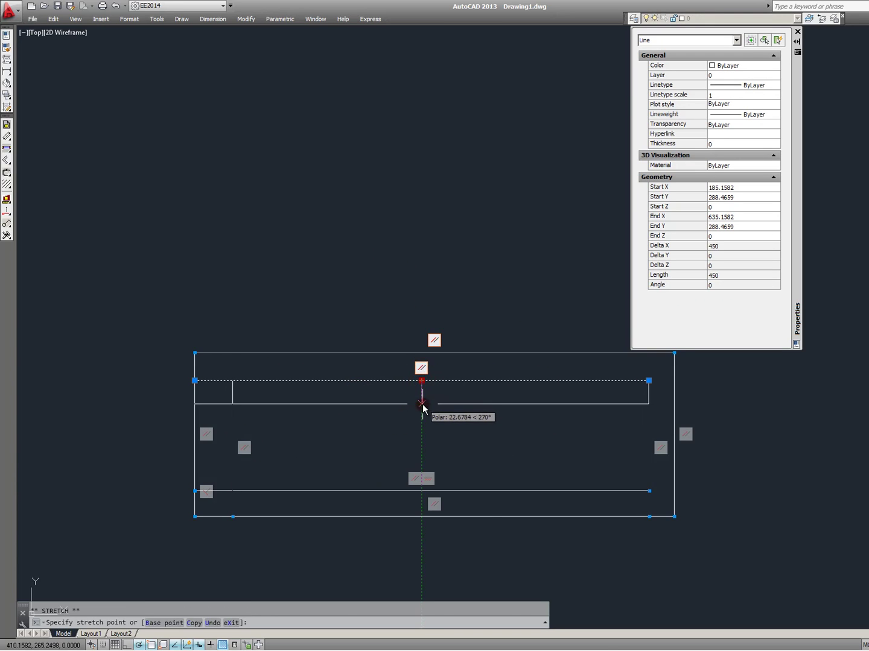
click(422, 403)
click(422, 404)
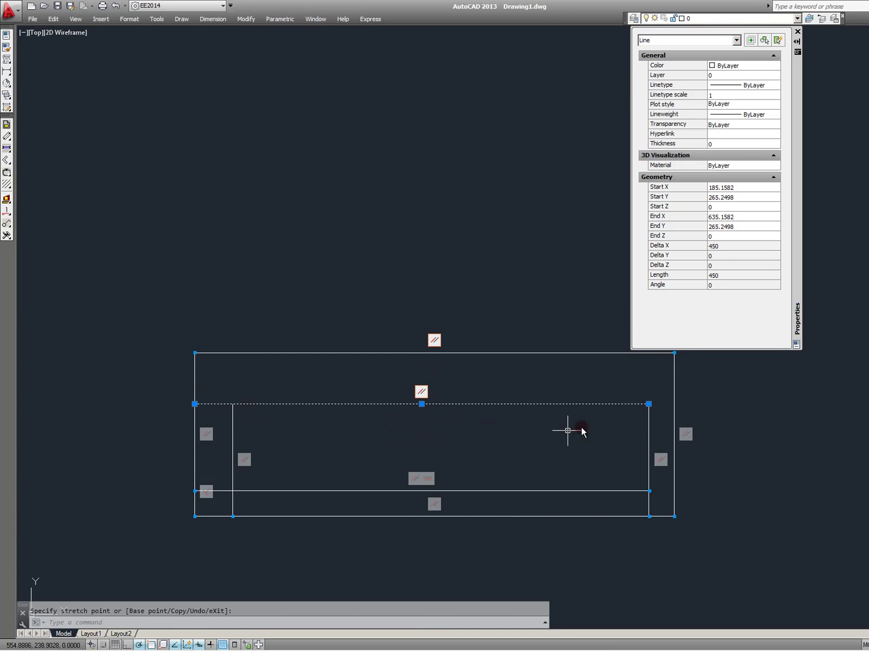
key(Escape)
middle_drag(607, 408, 335, 346)
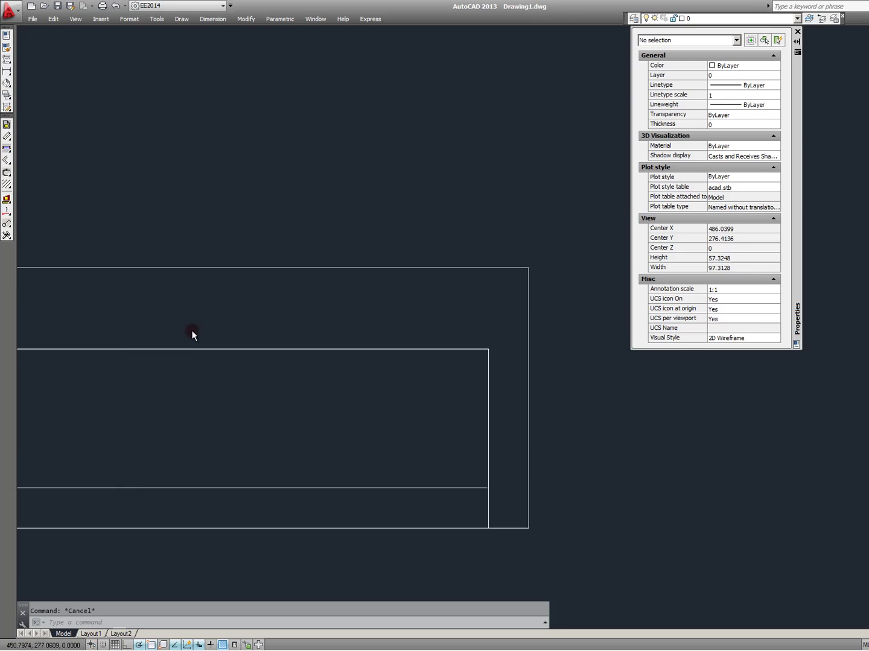
middle_drag(102, 344, 358, 354)
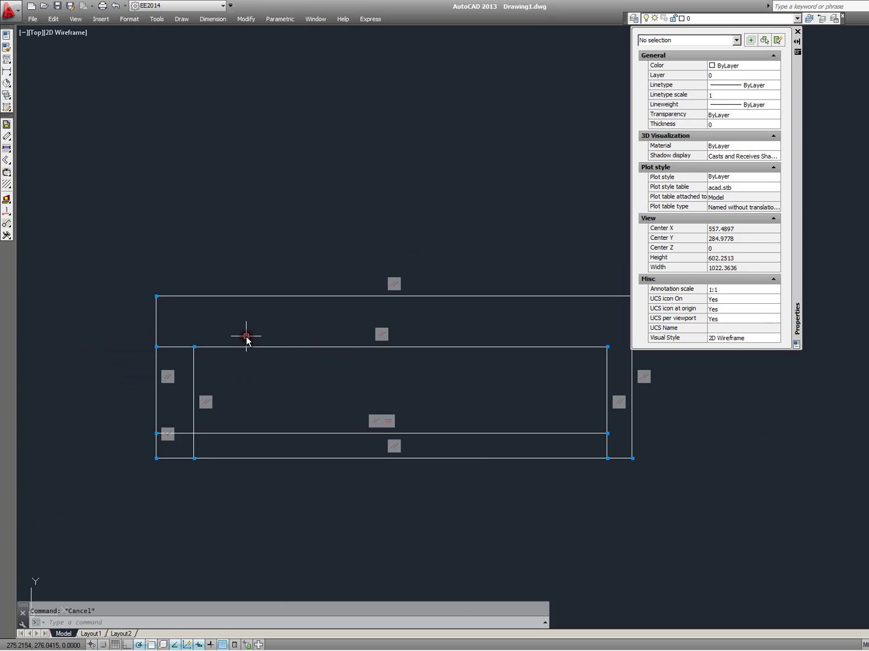
scroll(246, 337, up, 4)
scroll(457, 347, down, 4)
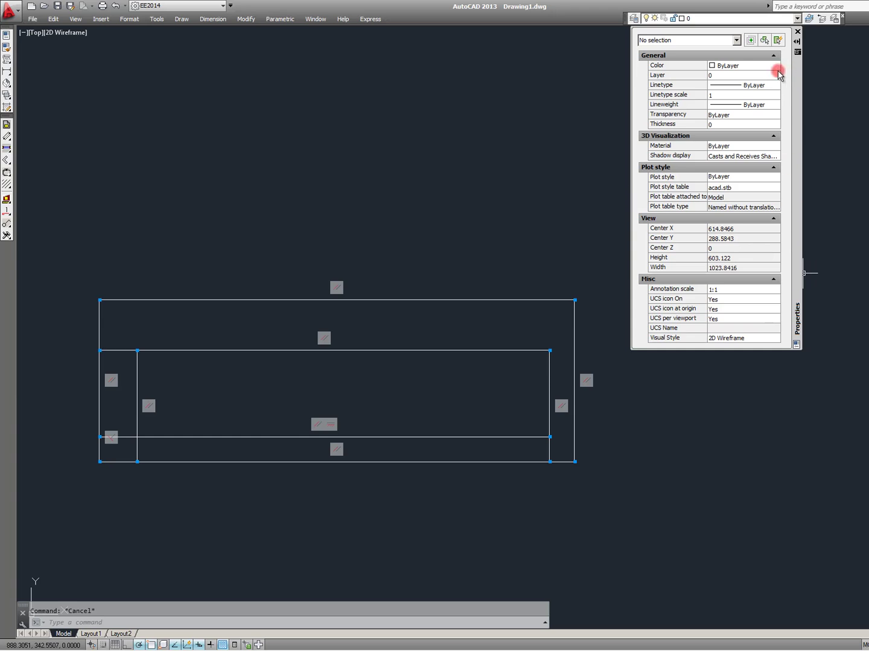
Hide the constraint bars for all eight rectangle lines via Constraint Bars > Select Objects.
click(287, 249)
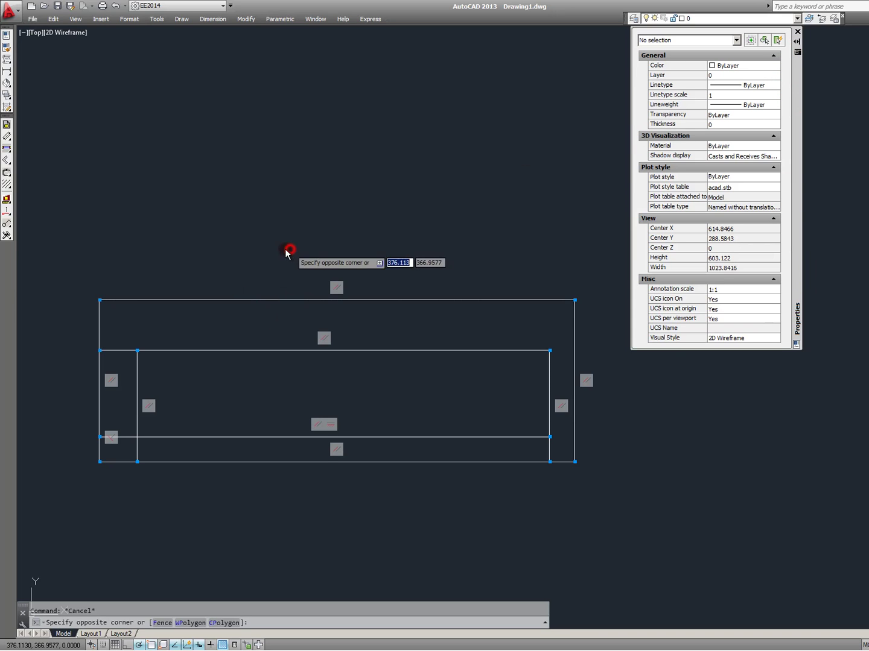
click(292, 24)
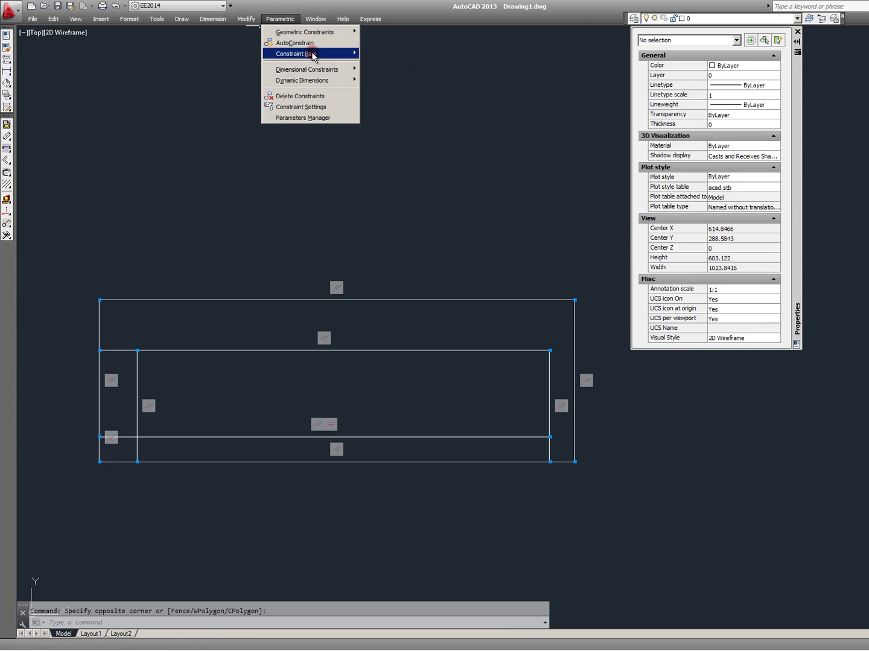
mouse_move(305, 54)
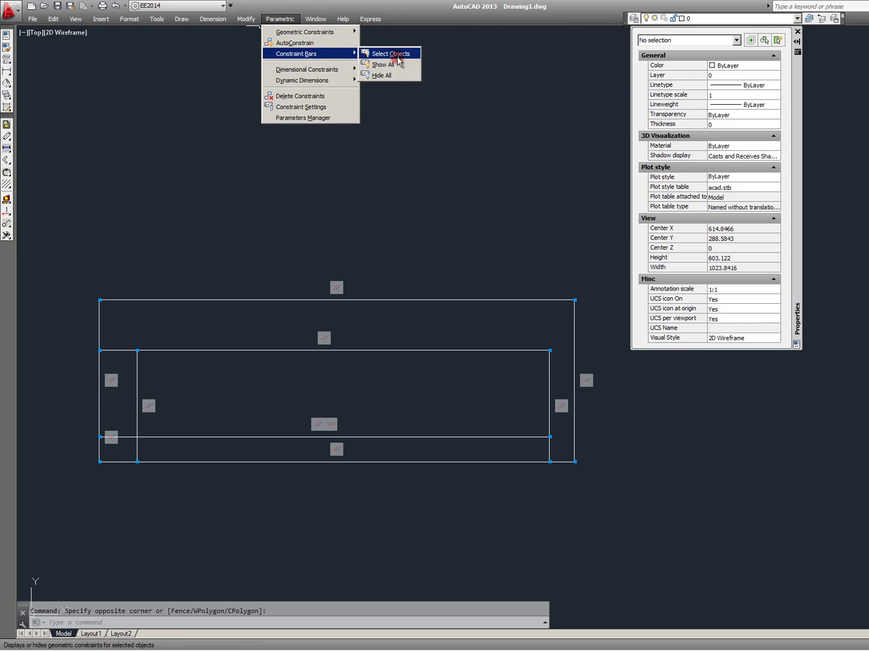
click(387, 54)
click(598, 263)
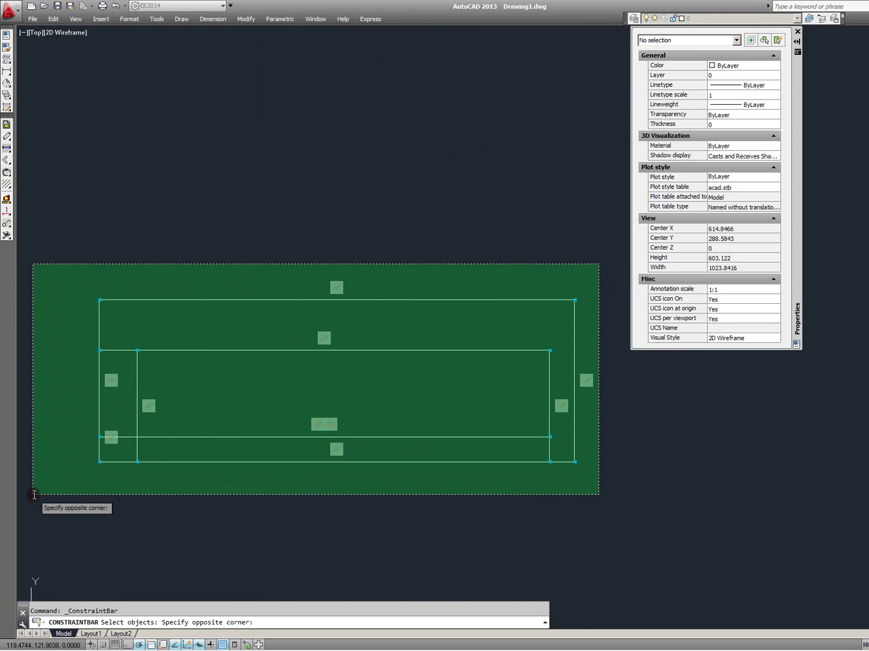
click(46, 489)
key(Return)
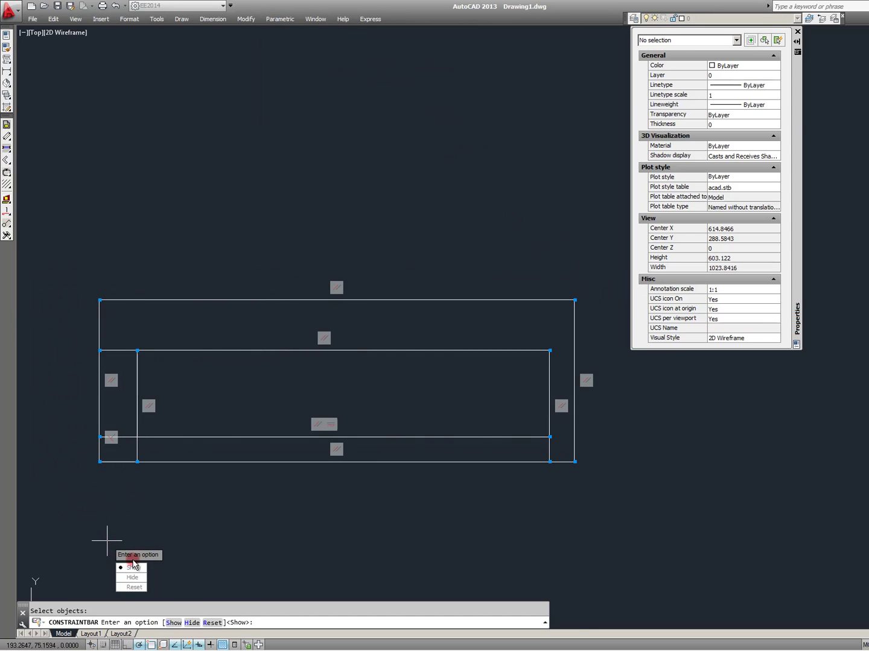
click(195, 628)
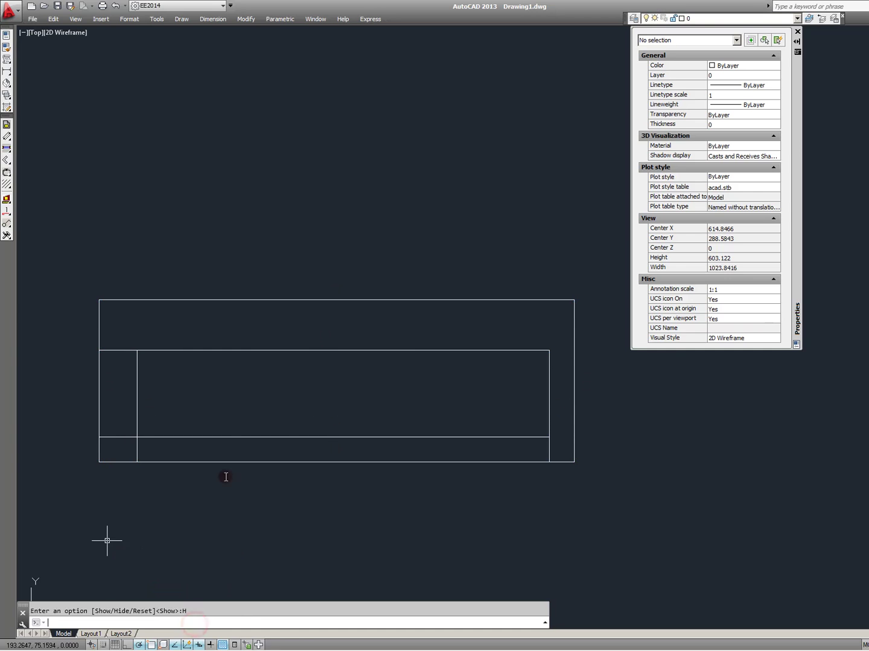
Grip-stretch the inner rectangle's top line by its midpoint to sit slightly higher.
click(292, 351)
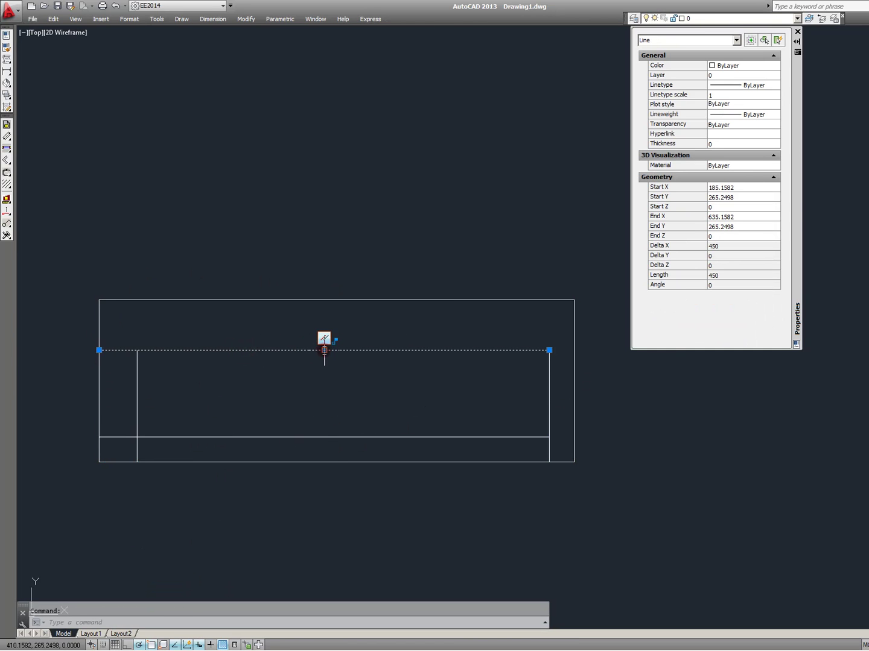
click(324, 350)
click(324, 251)
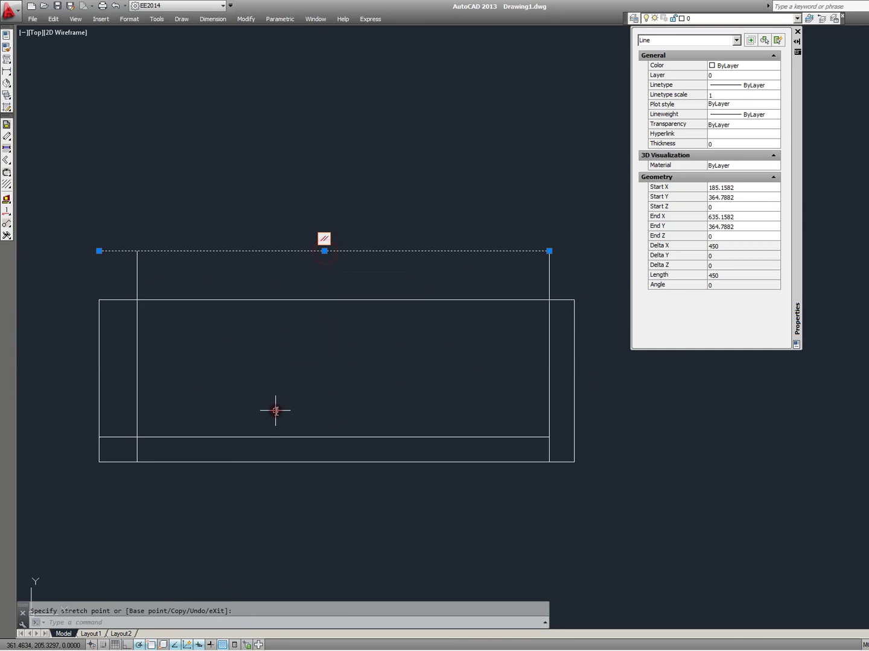
click(324, 252)
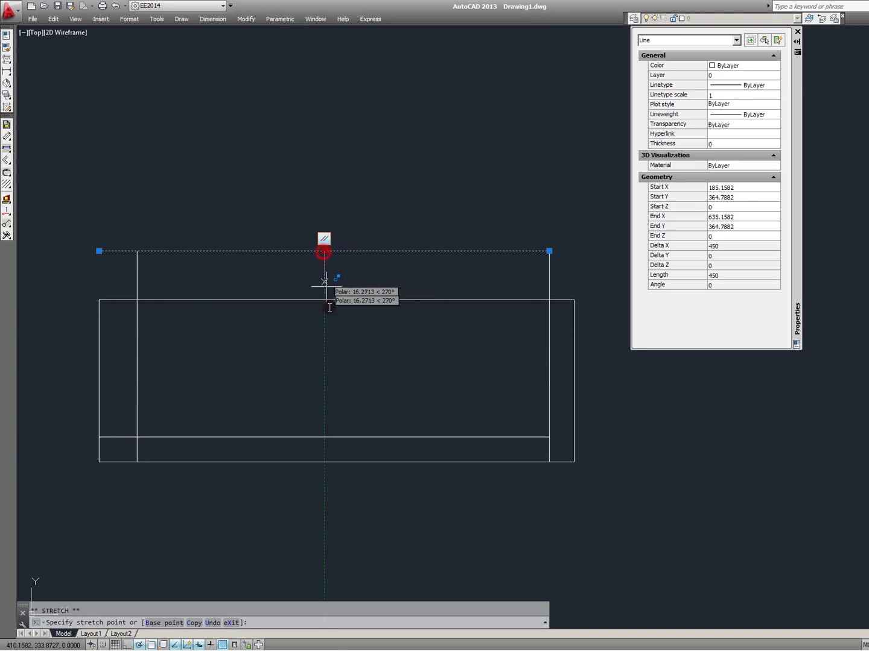
click(323, 337)
key(Escape)
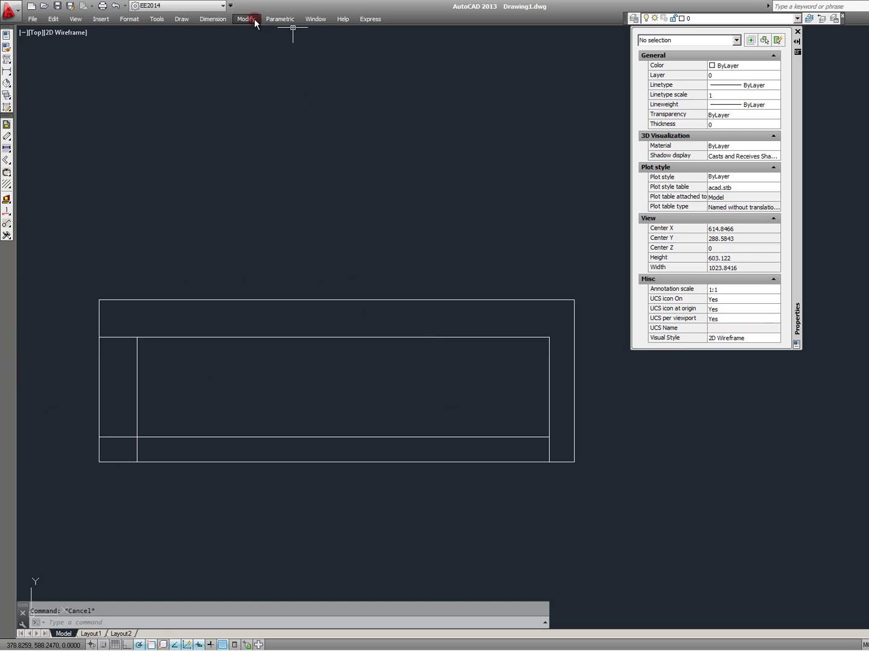
Show all constraint bars in the drawing, then hide them all again.
click(322, 24)
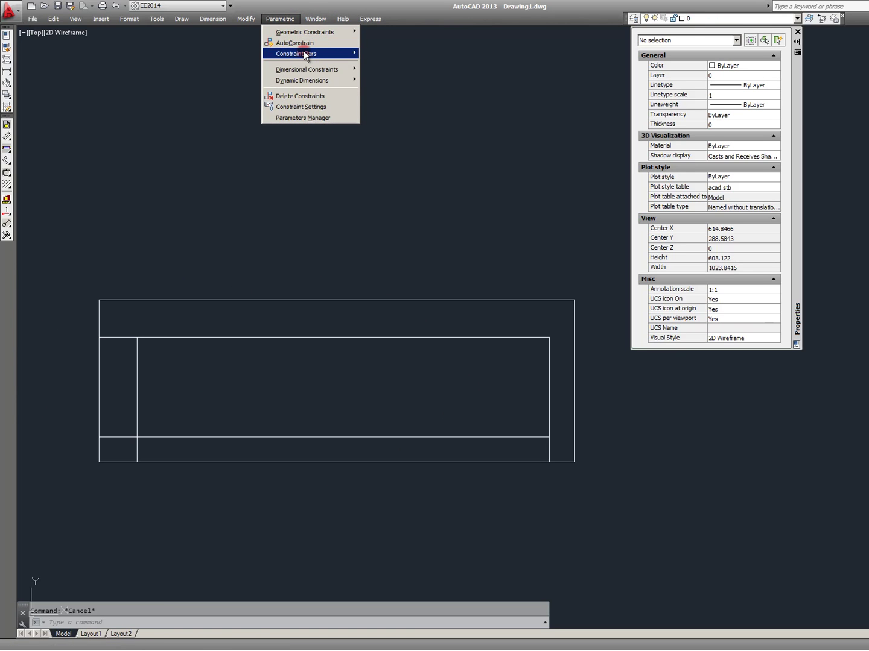
click(379, 67)
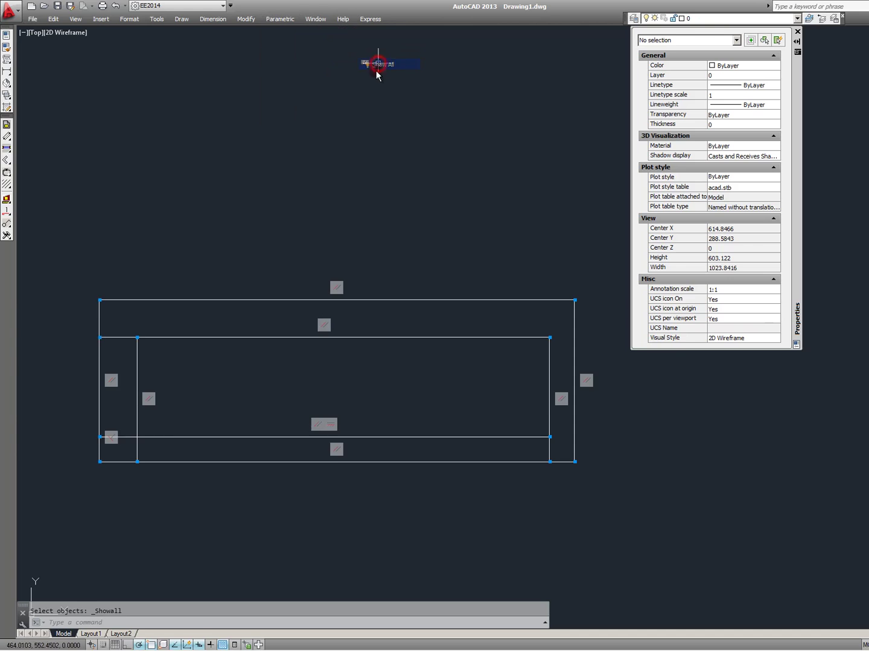
click(294, 22)
mouse_move(296, 53)
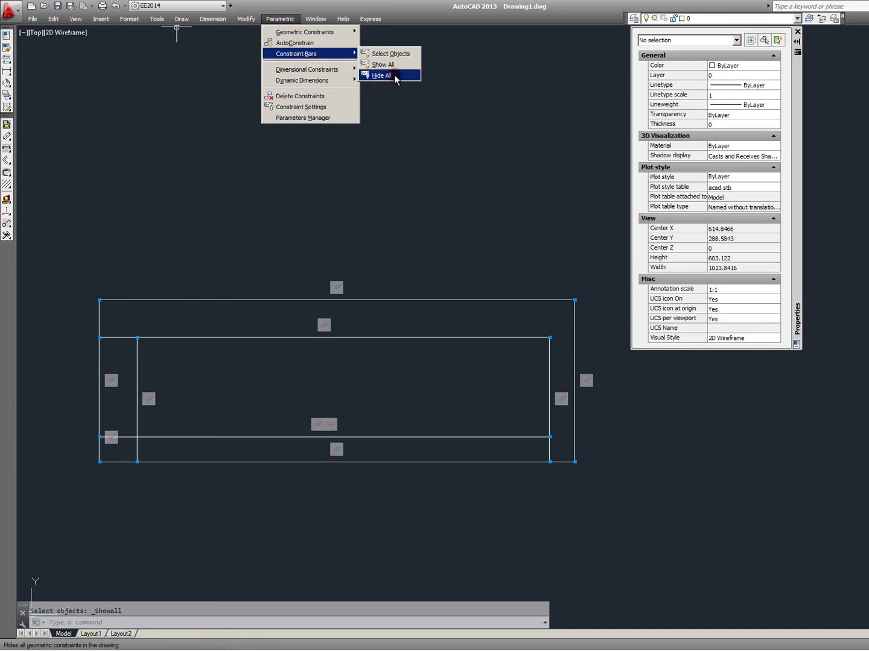
click(383, 76)
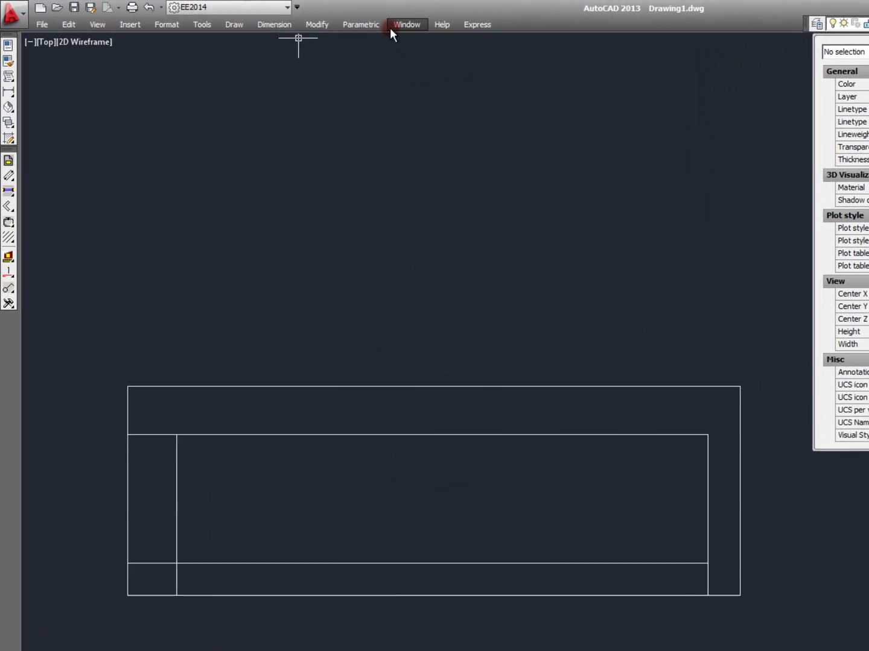
Show all constraint bars once more and reopen the visibility options.
click(432, 34)
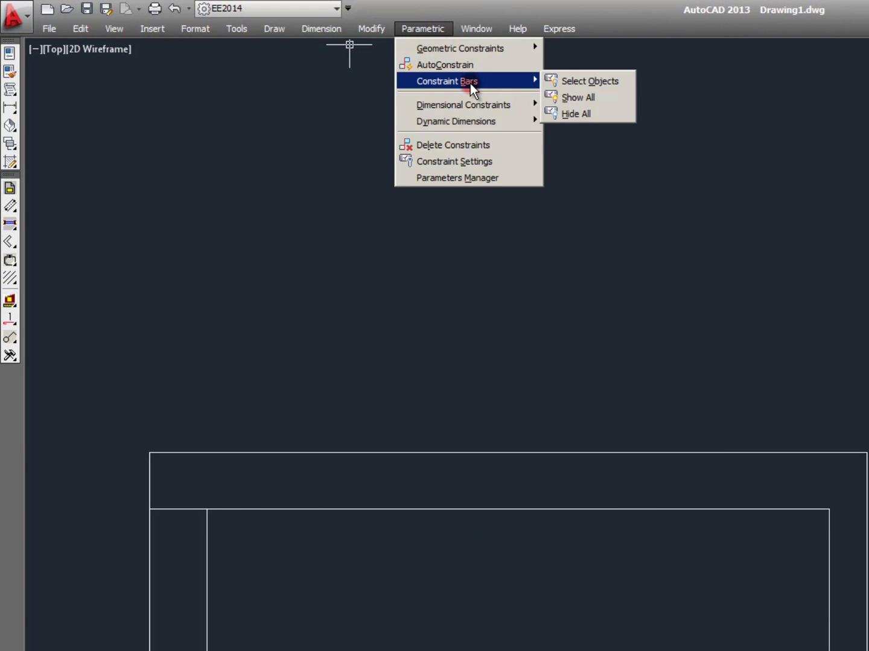
mouse_move(447, 81)
click(583, 98)
click(422, 35)
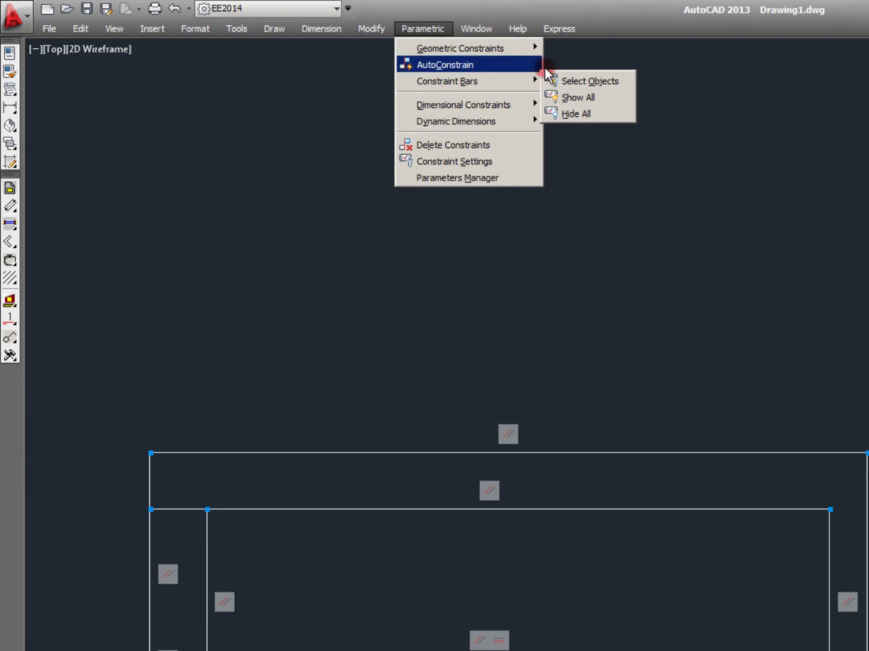
Hide the constraint markers on the four crossing-selected rectangle lines.
click(587, 82)
click(599, 261)
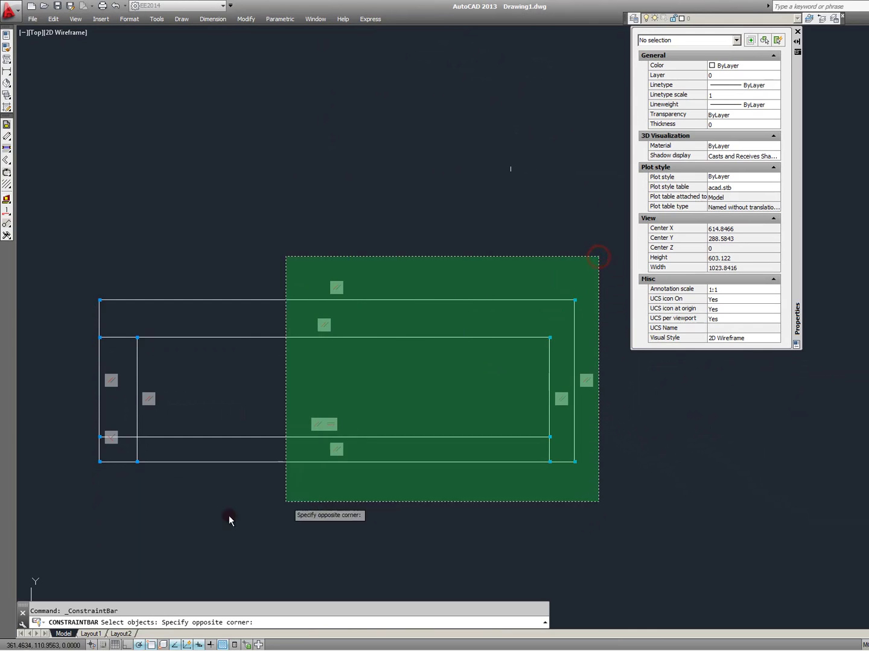
click(54, 504)
key(Return)
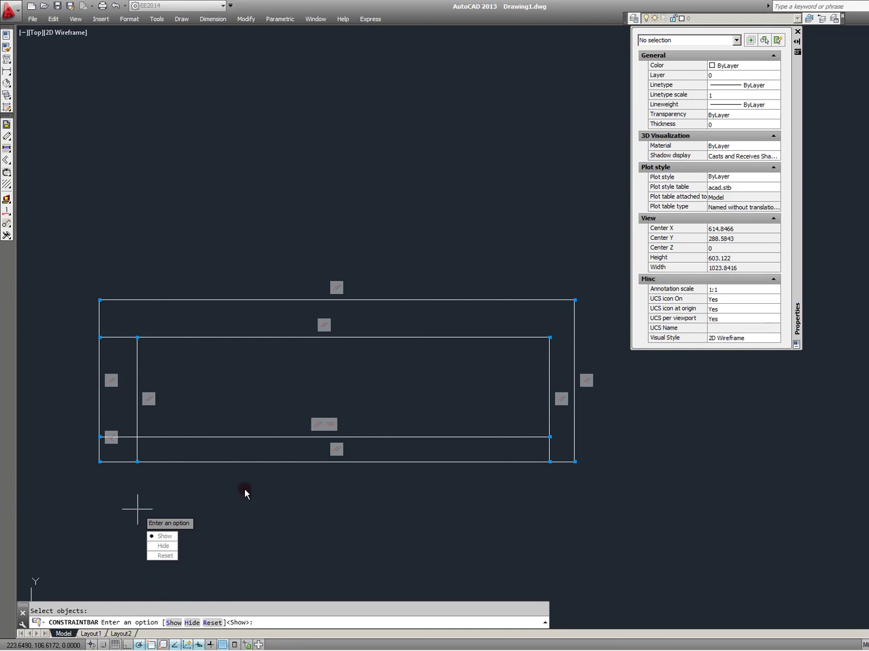
click(191, 623)
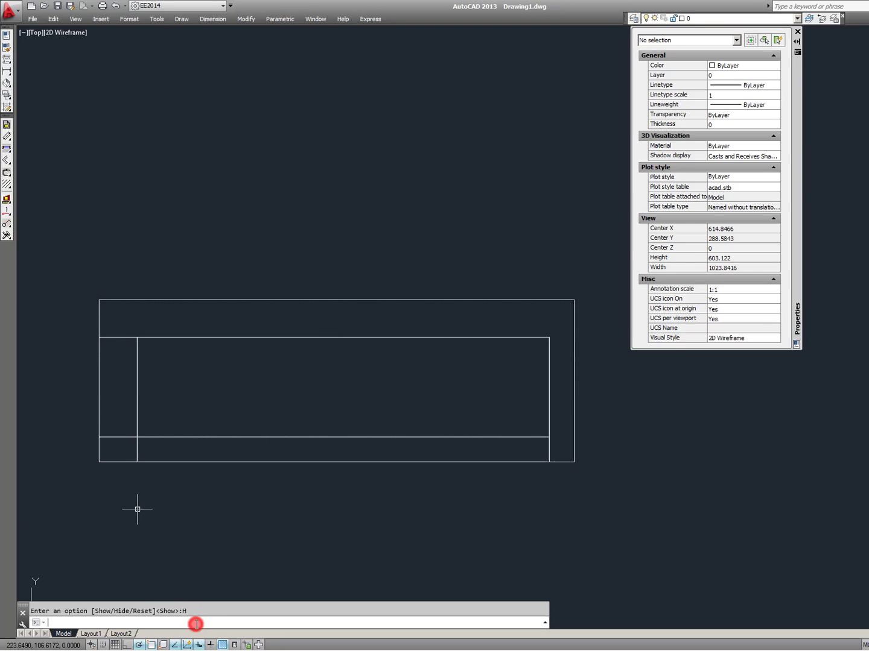
Delete the geometric constraints from the same four lines via the Parametric menu.
click(314, 19)
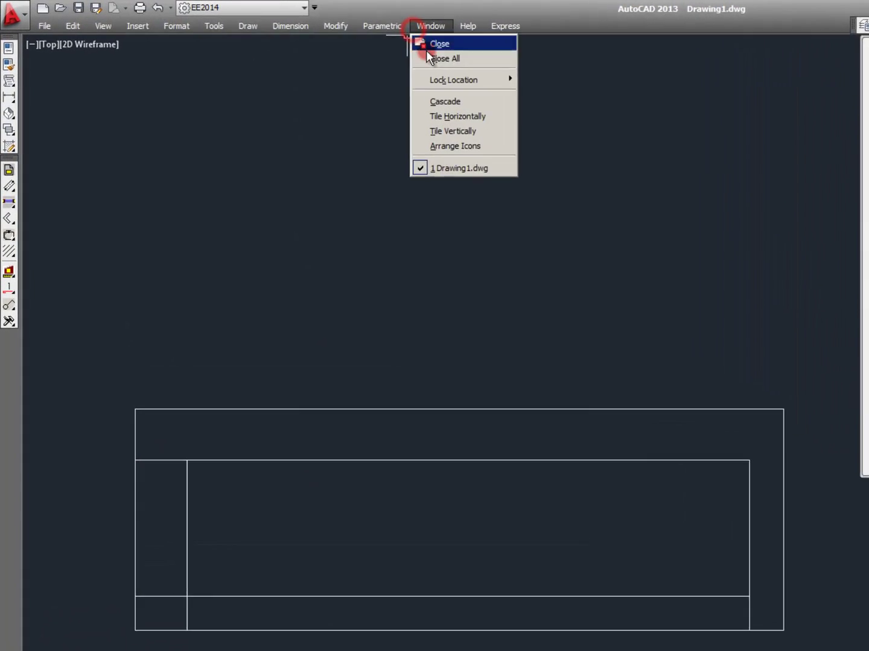
mouse_move(280, 19)
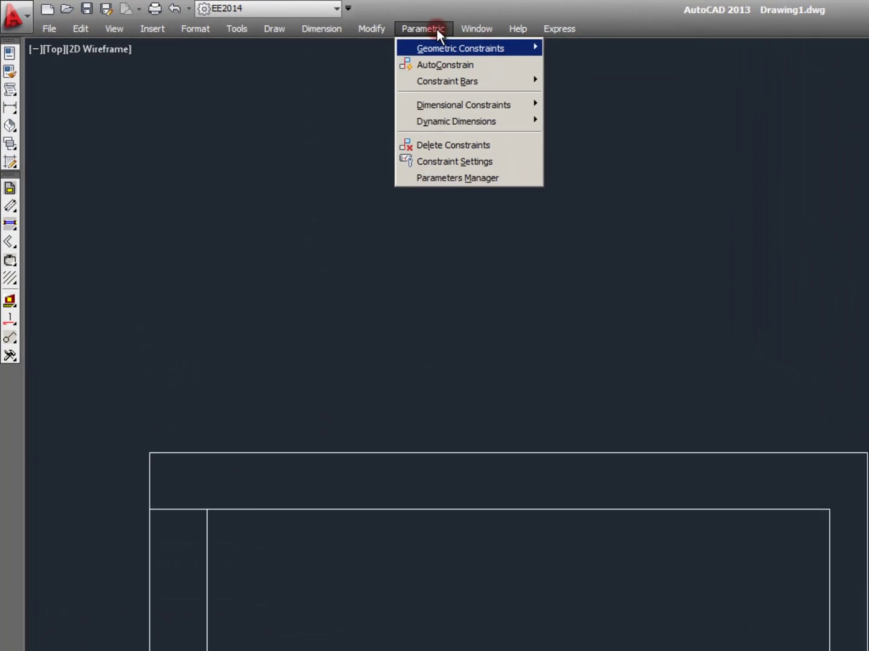
click(327, 94)
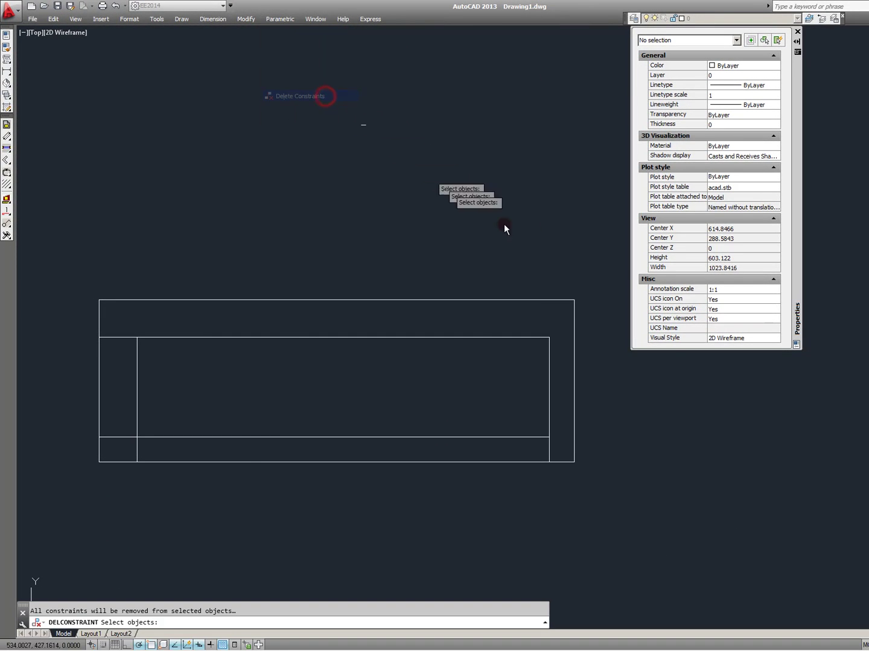
click(598, 239)
click(32, 513)
right_click(252, 469)
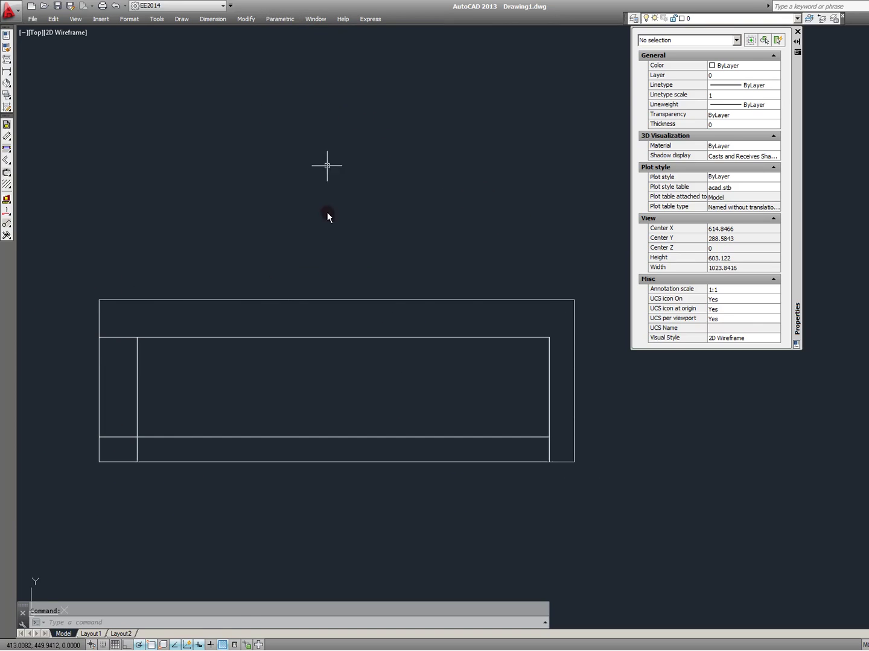
Move the two top horizontal lines upward with the Move command.
click(301, 286)
click(265, 340)
text(m)
key(Return)
click(275, 263)
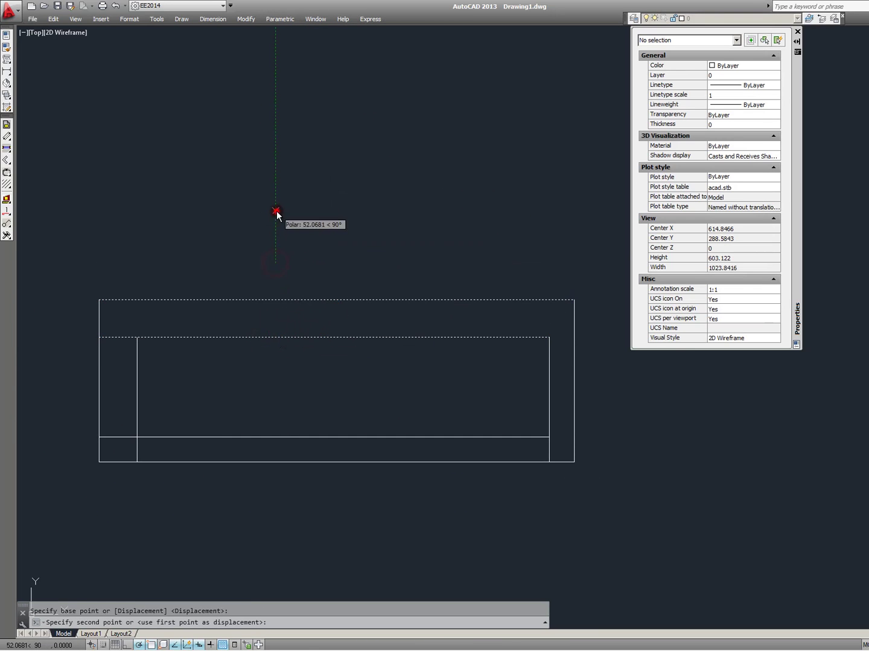
click(277, 209)
Move the two lines lower than before, then show all constraint markers — none appear.
click(299, 301)
click(265, 231)
text(m)
key(Return)
click(278, 163)
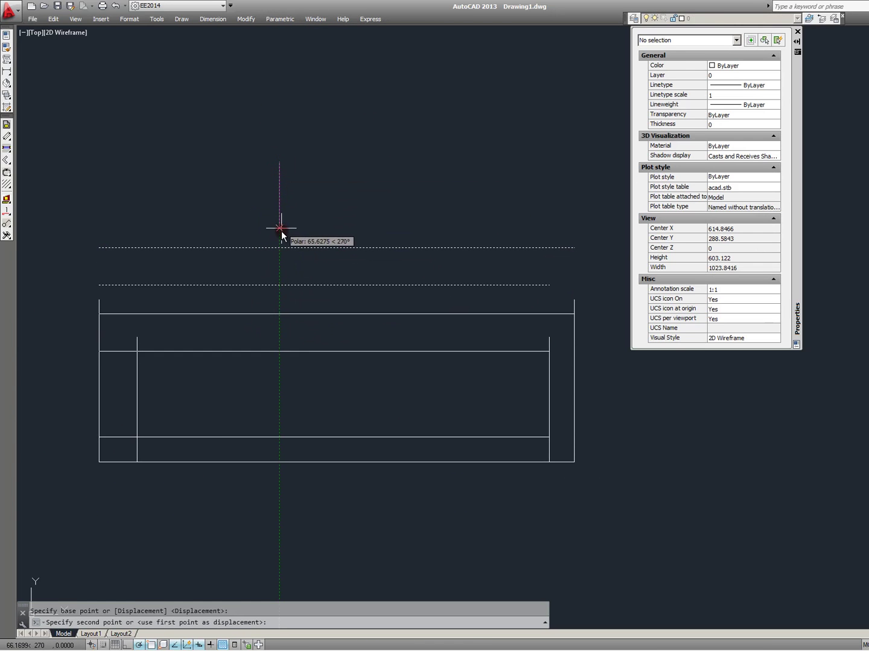
click(281, 240)
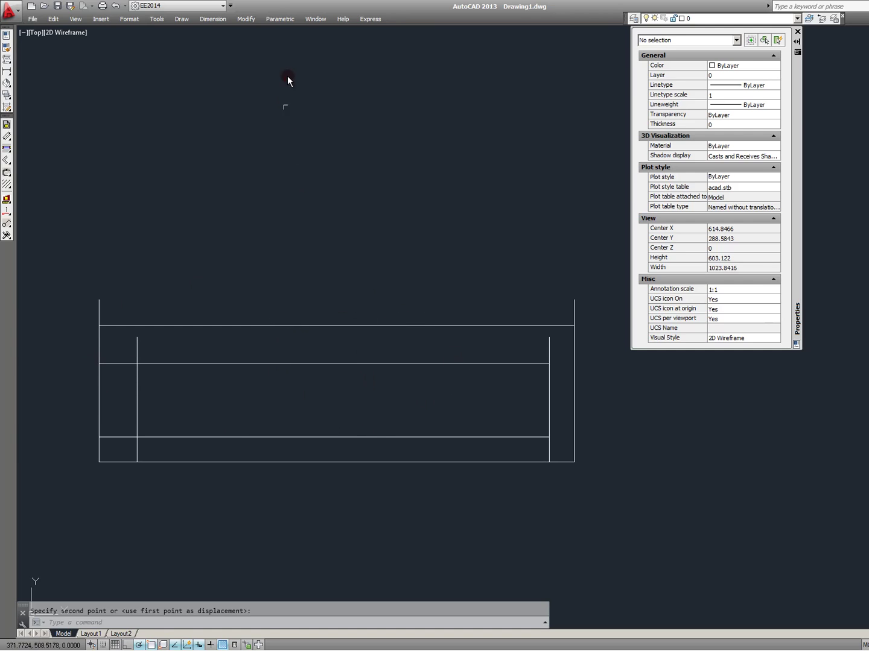
click(316, 19)
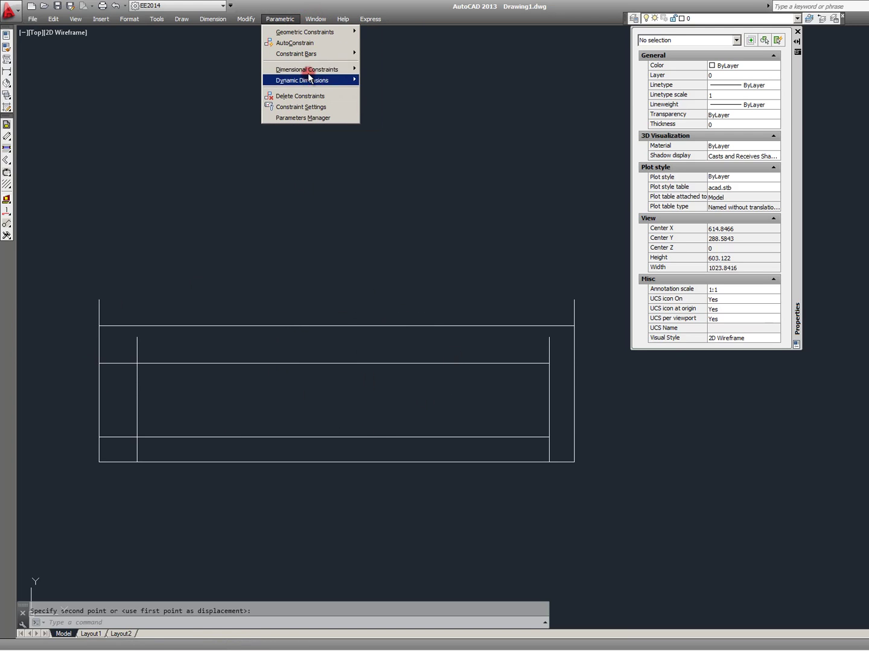
mouse_move(297, 54)
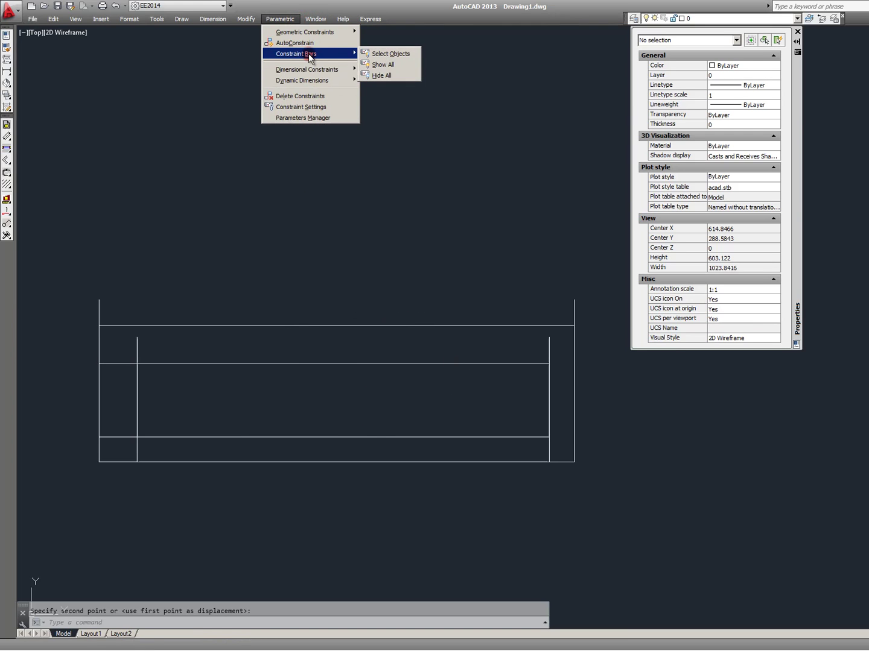
click(376, 76)
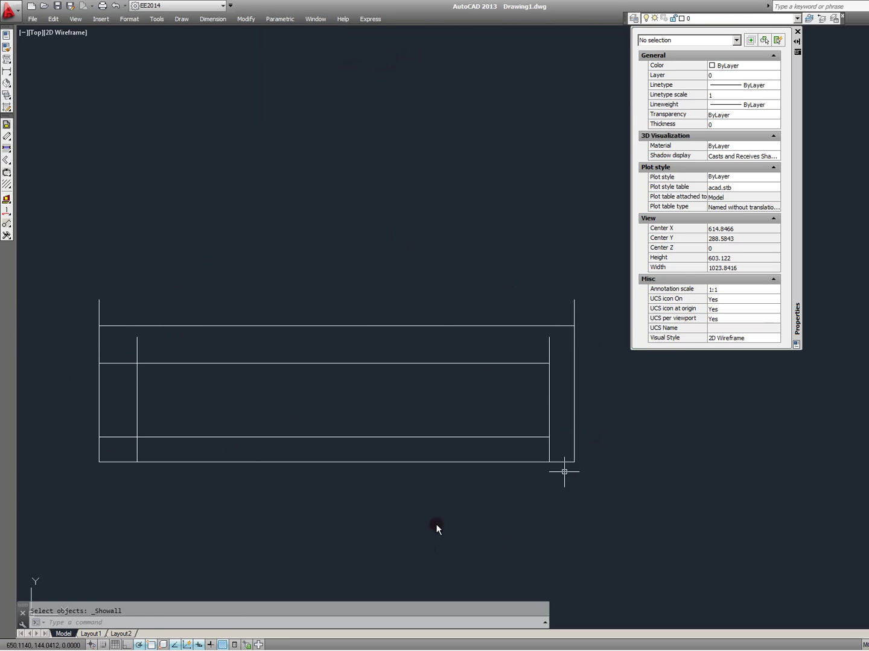